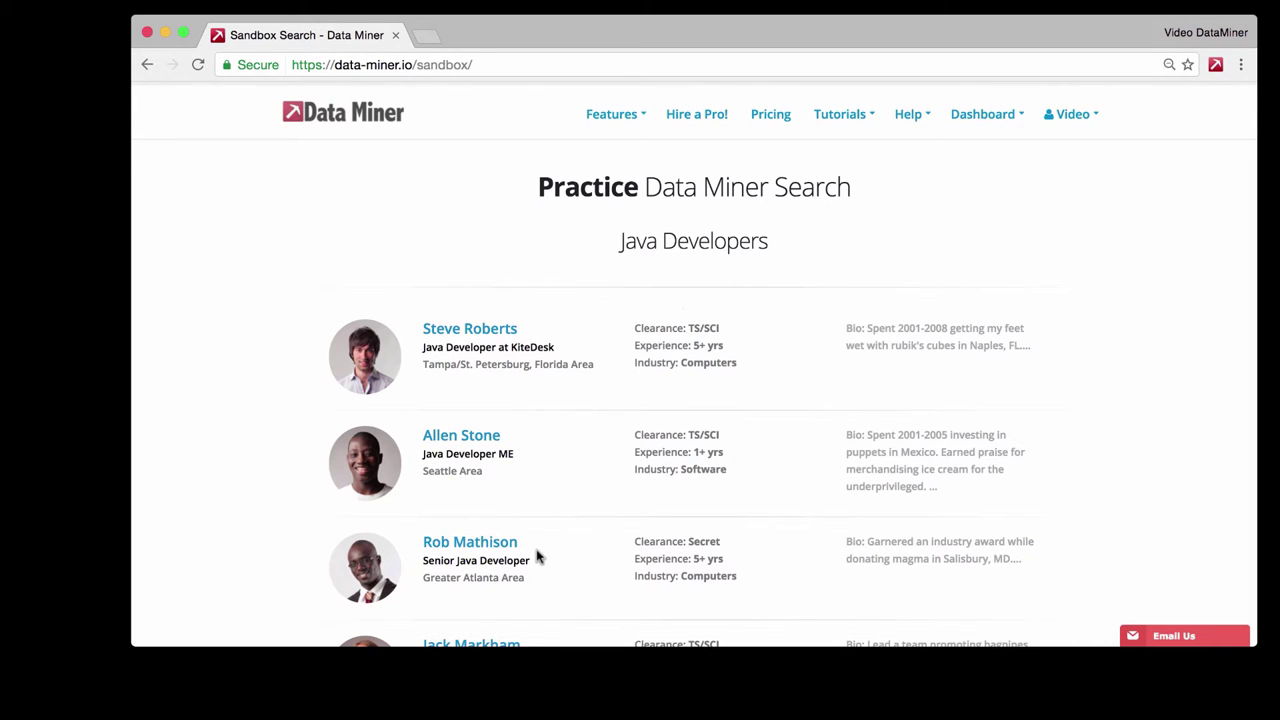
Step: Launch the Data Miner extension on the sandbox search page and download the scraped rows as URLs.csv in Downloads
scroll(537, 557, down, 1)
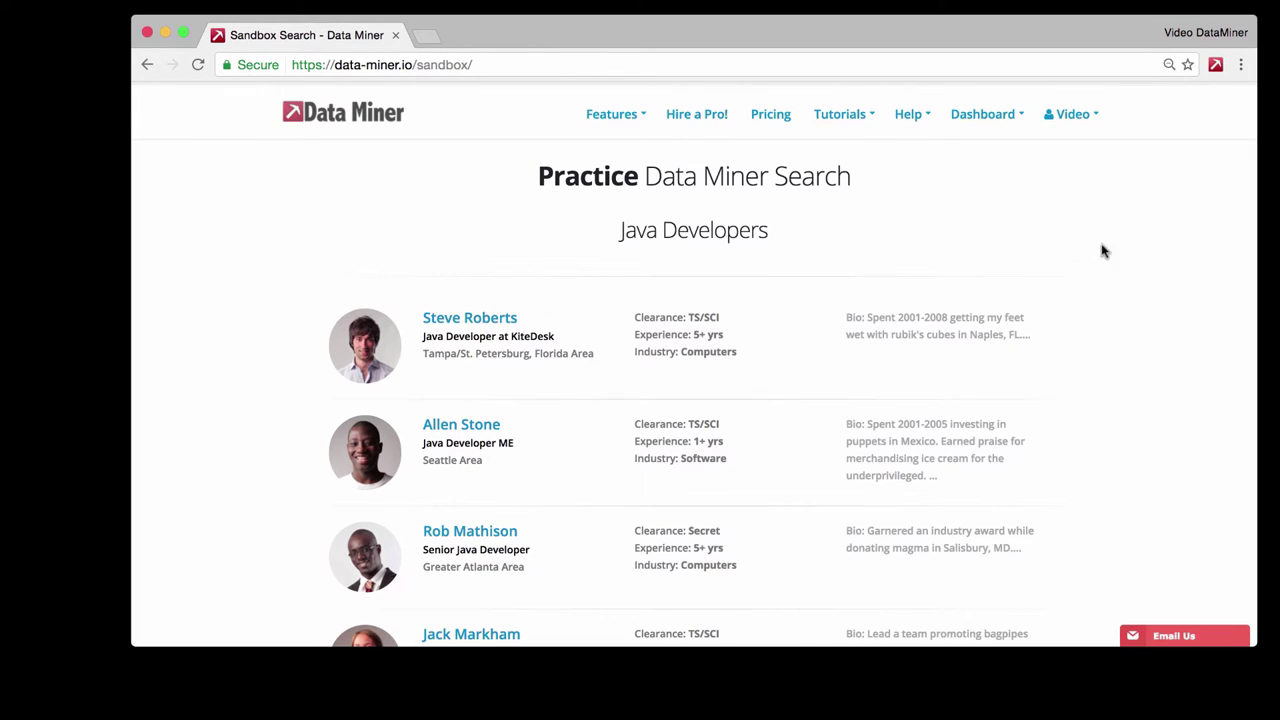
click(1215, 66)
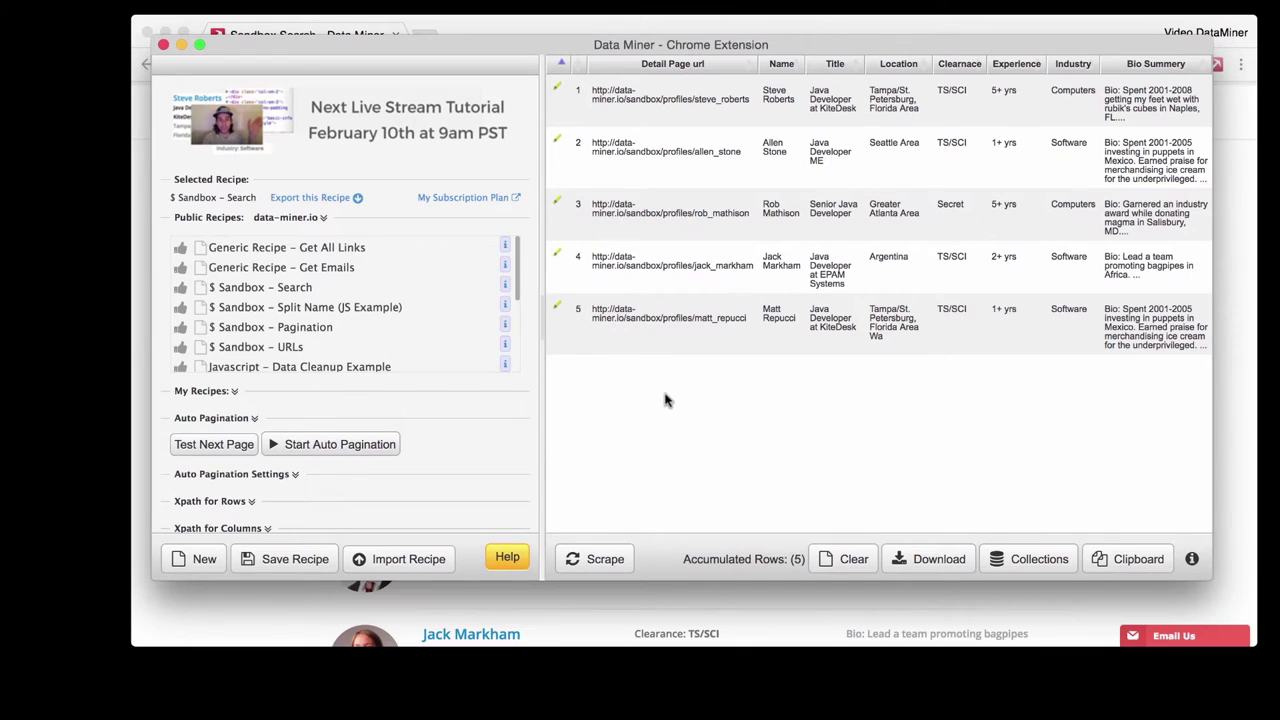
click(932, 563)
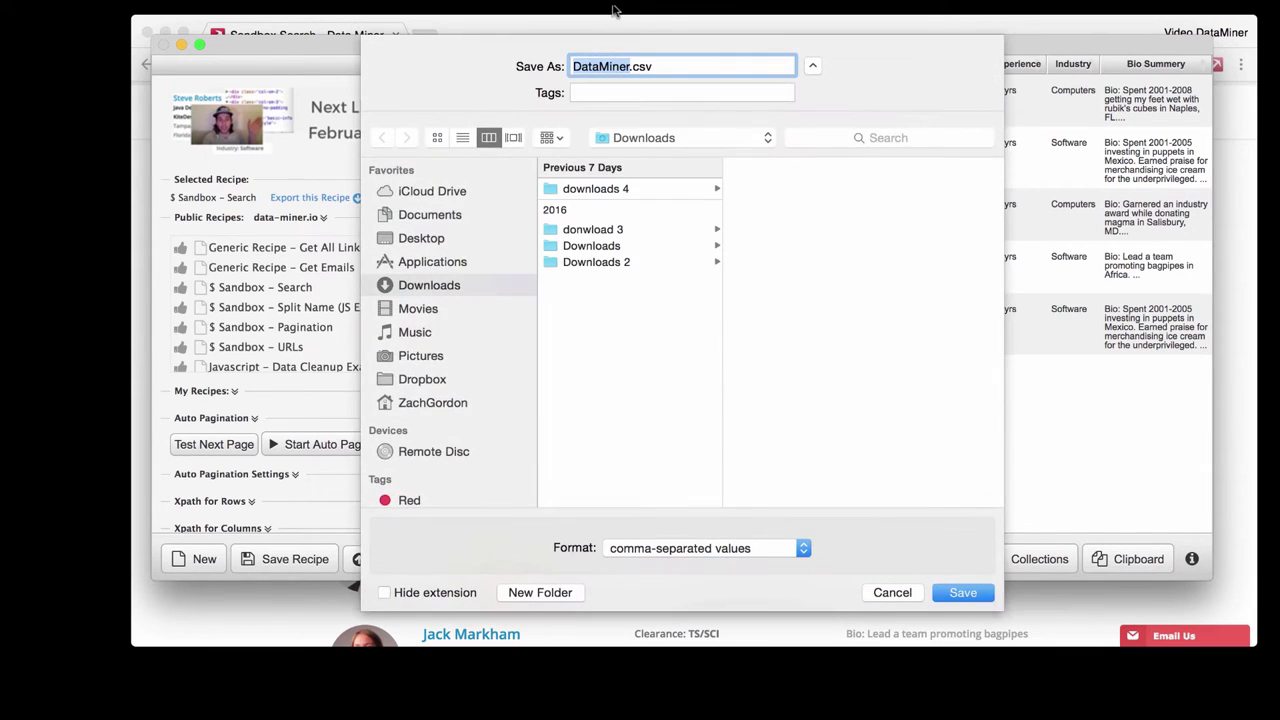
text(URLList)
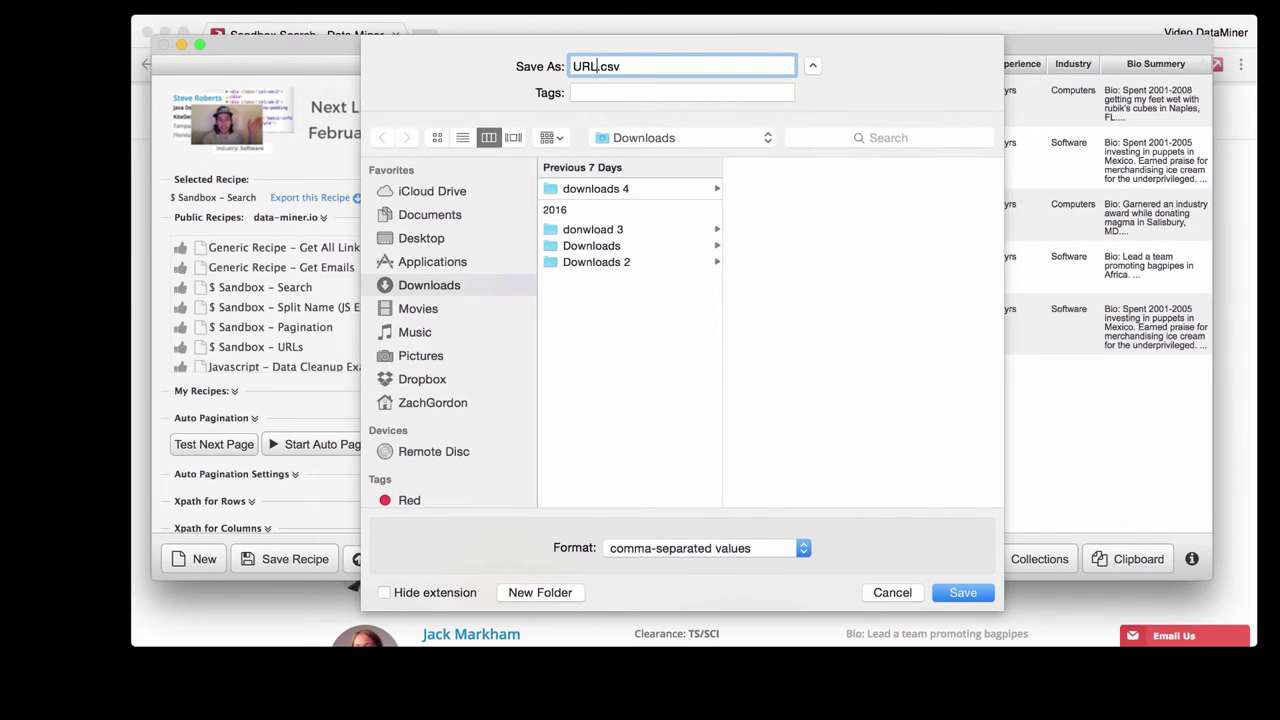
key(Return)
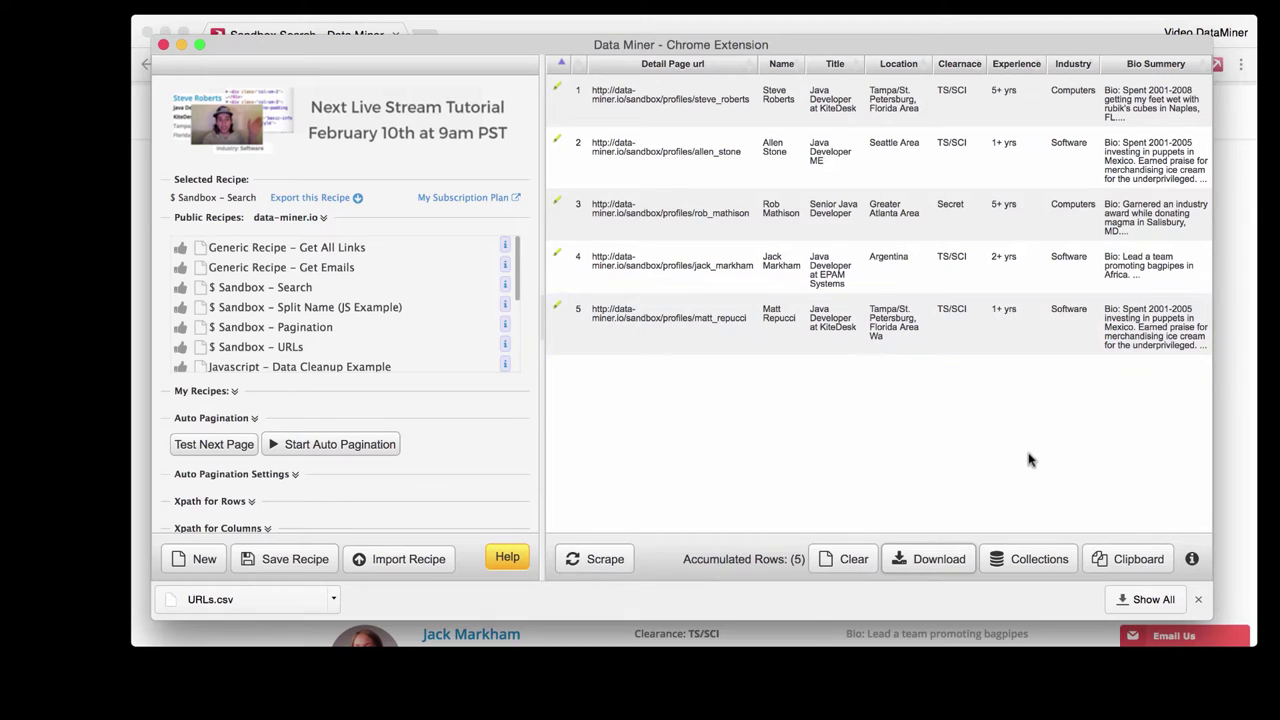
Step: In the old version of the collections manager, create a collection from URLs.csv and display its rows
click(1028, 562)
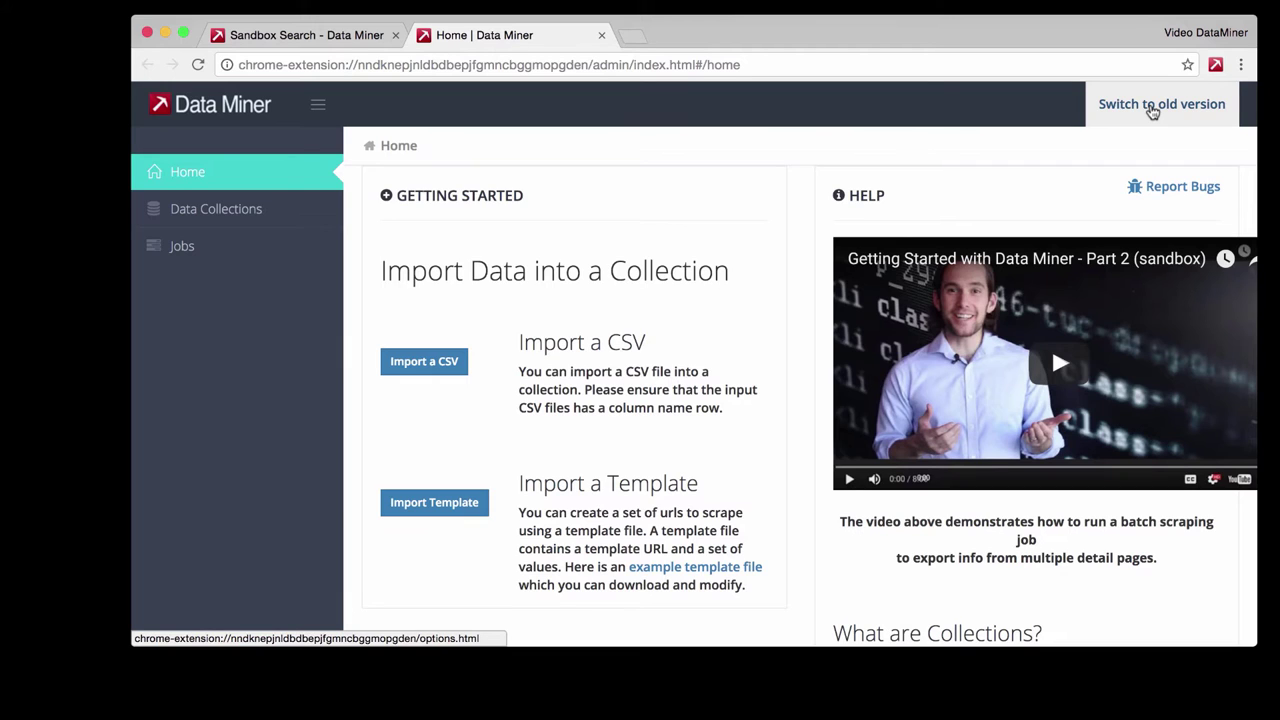
click(1152, 110)
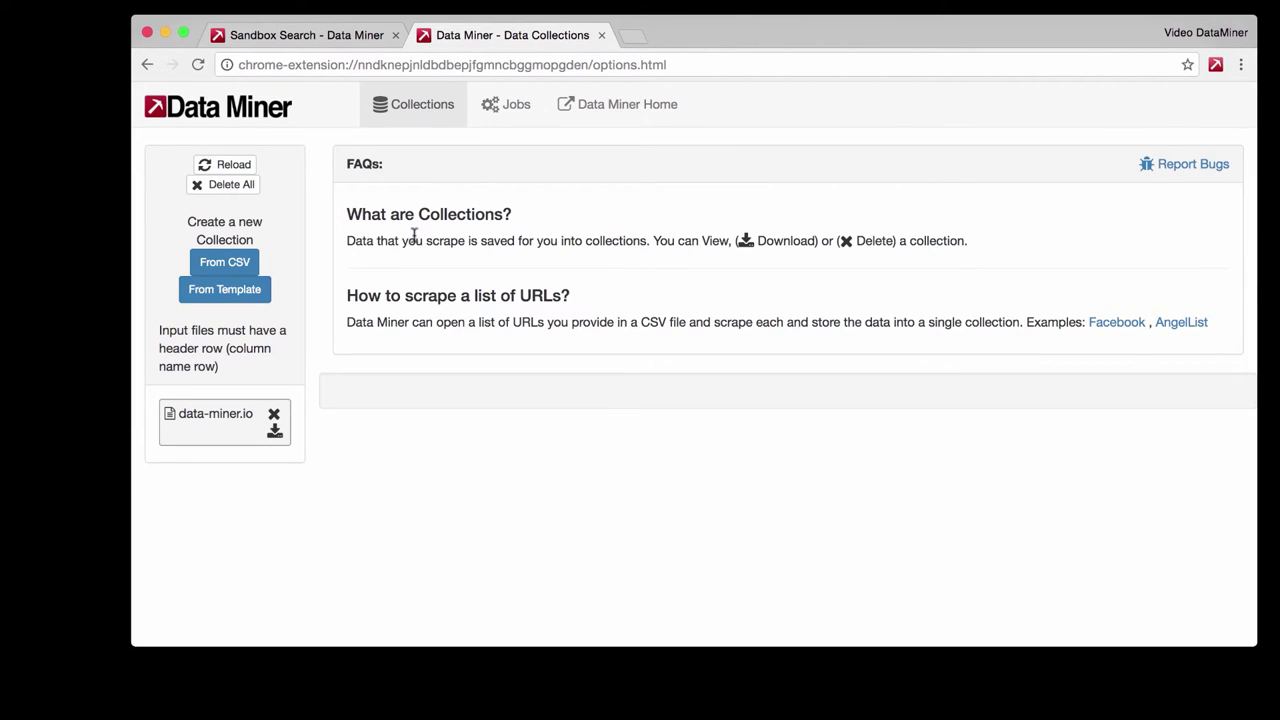
click(229, 262)
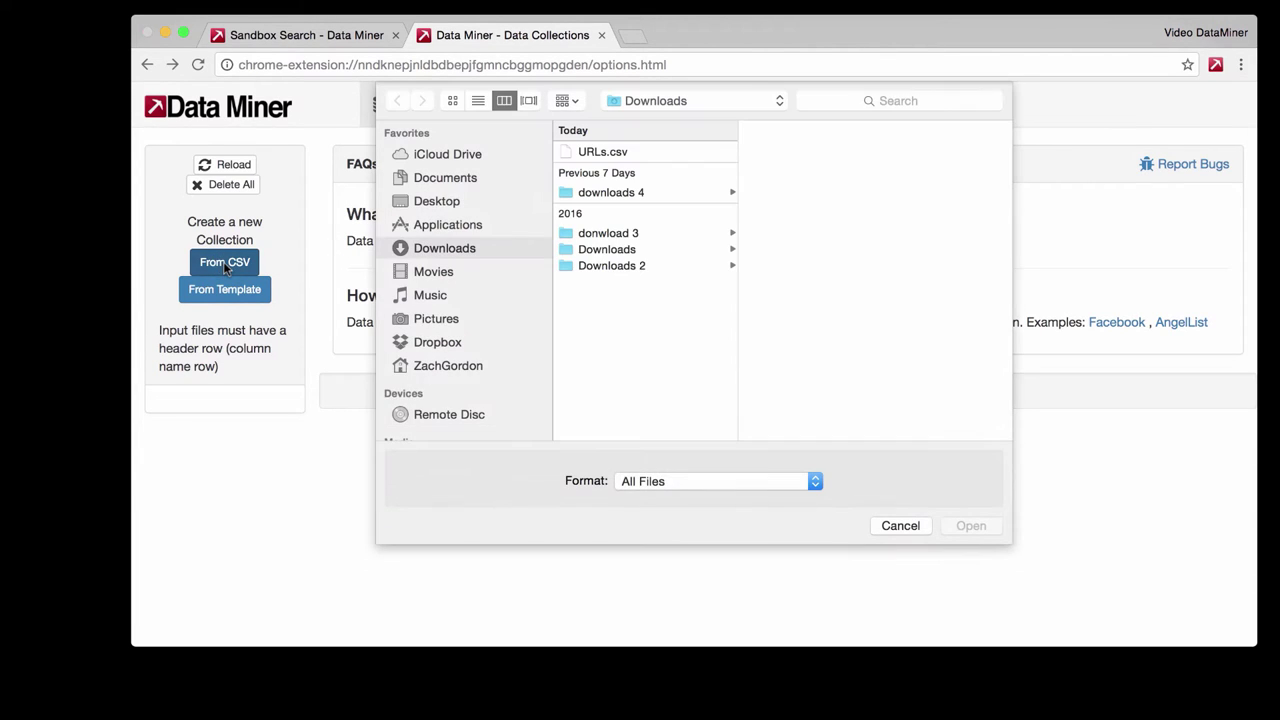
click(592, 151)
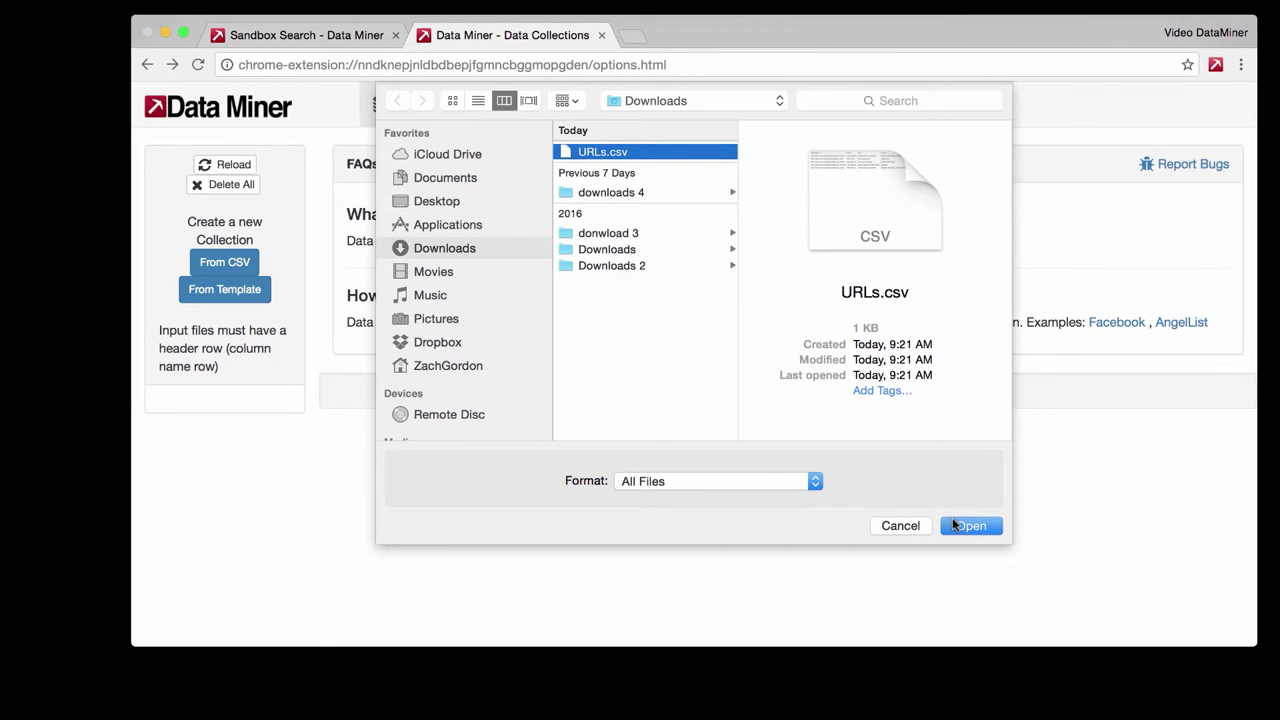
click(953, 524)
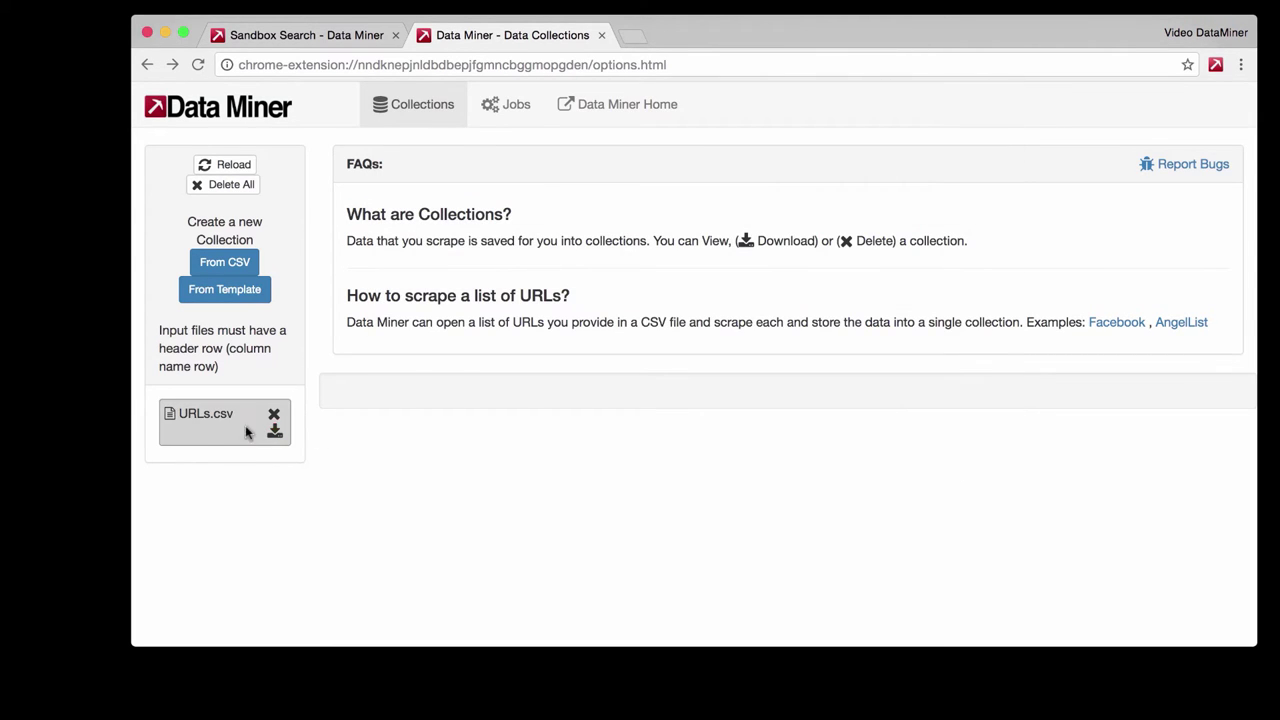
click(245, 425)
scroll(608, 471, down, 3)
scroll(606, 474, up, 3)
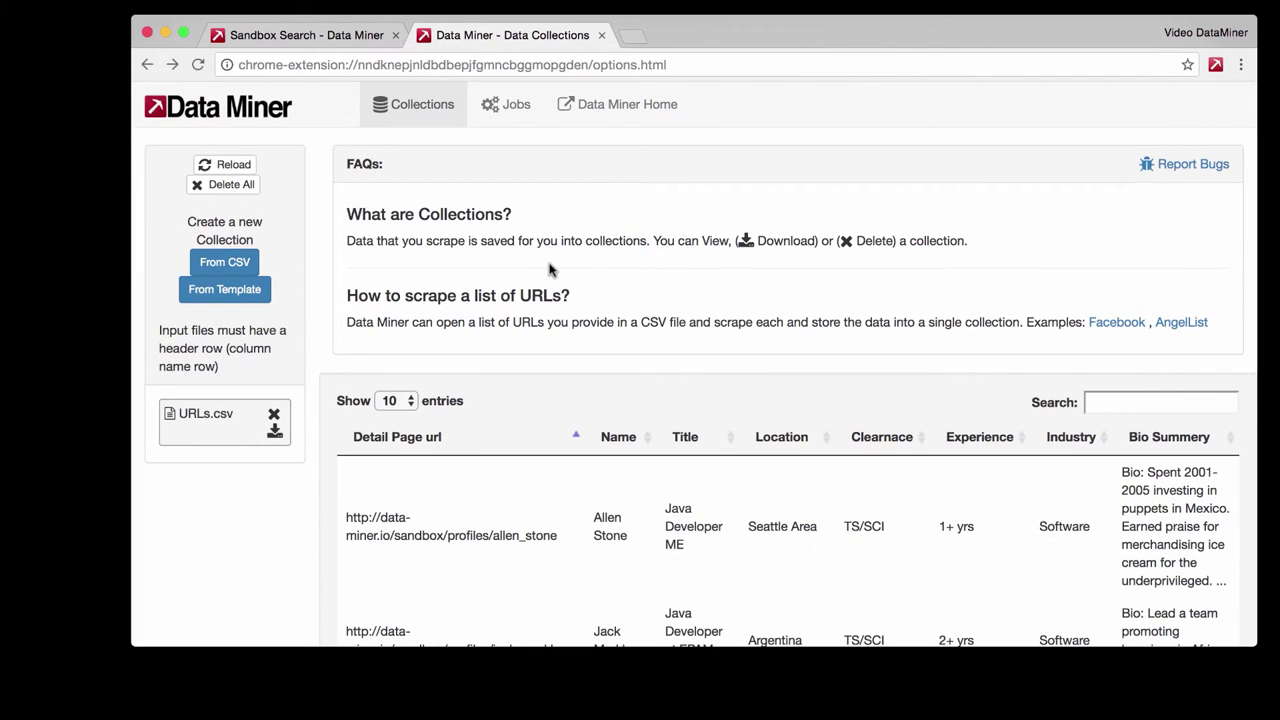
Step: Create a new Pages download job that uses URLs.csv as its source collection
click(512, 114)
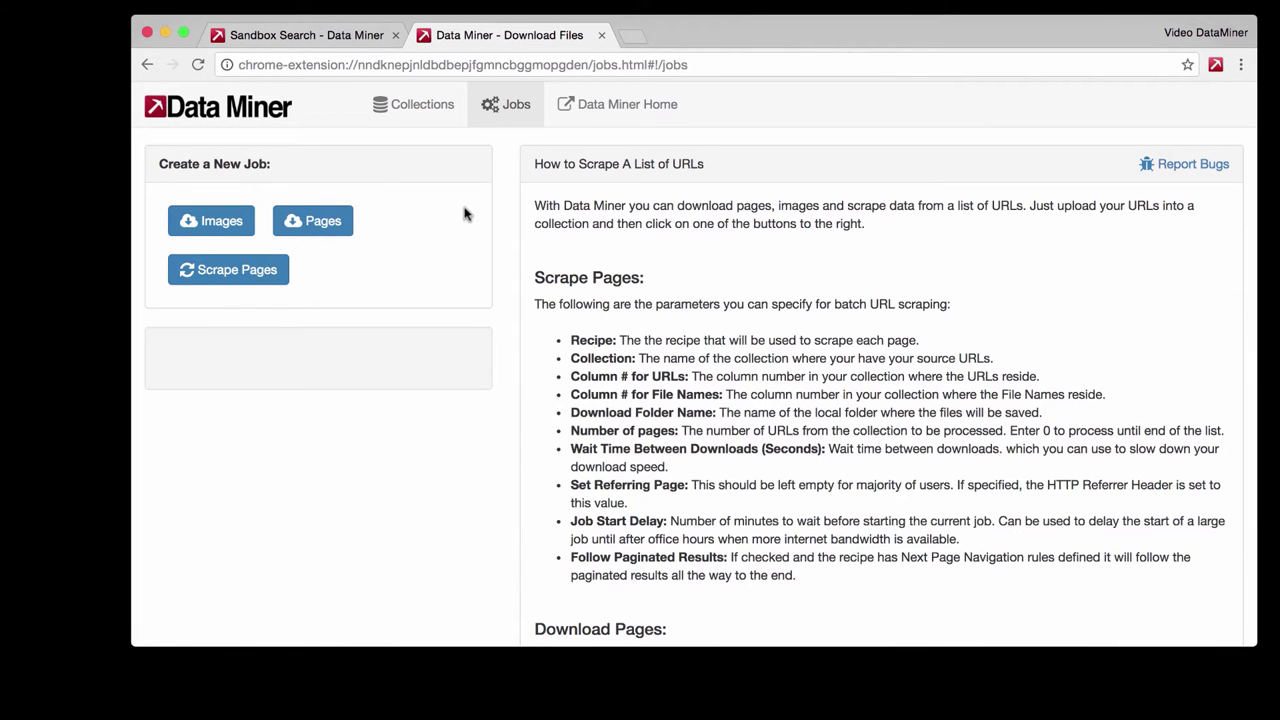
click(326, 230)
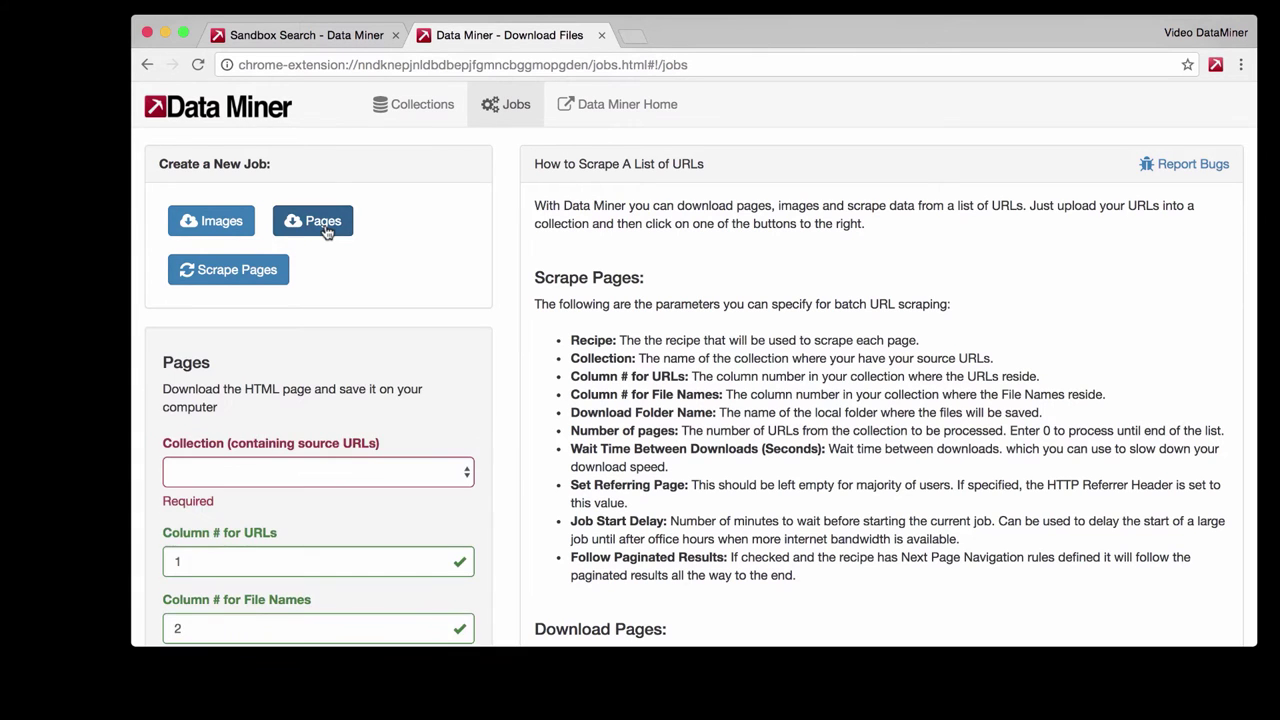
scroll(232, 506, down, 2)
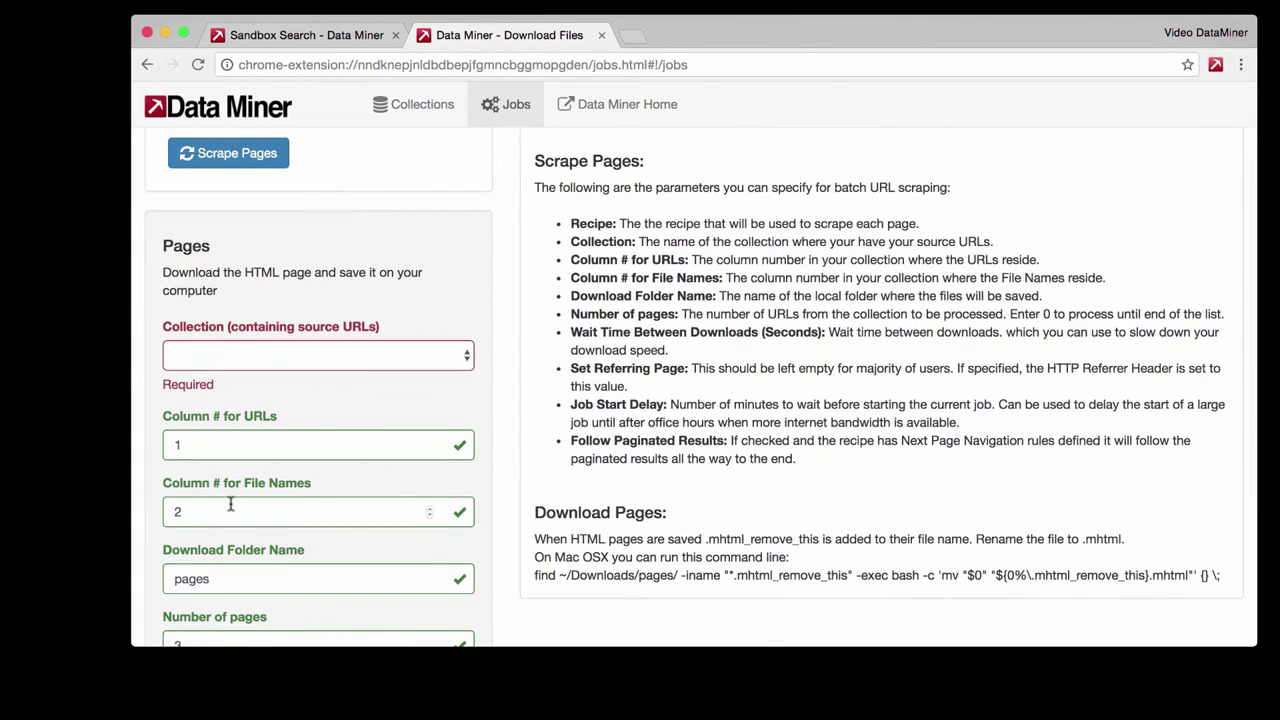
click(216, 352)
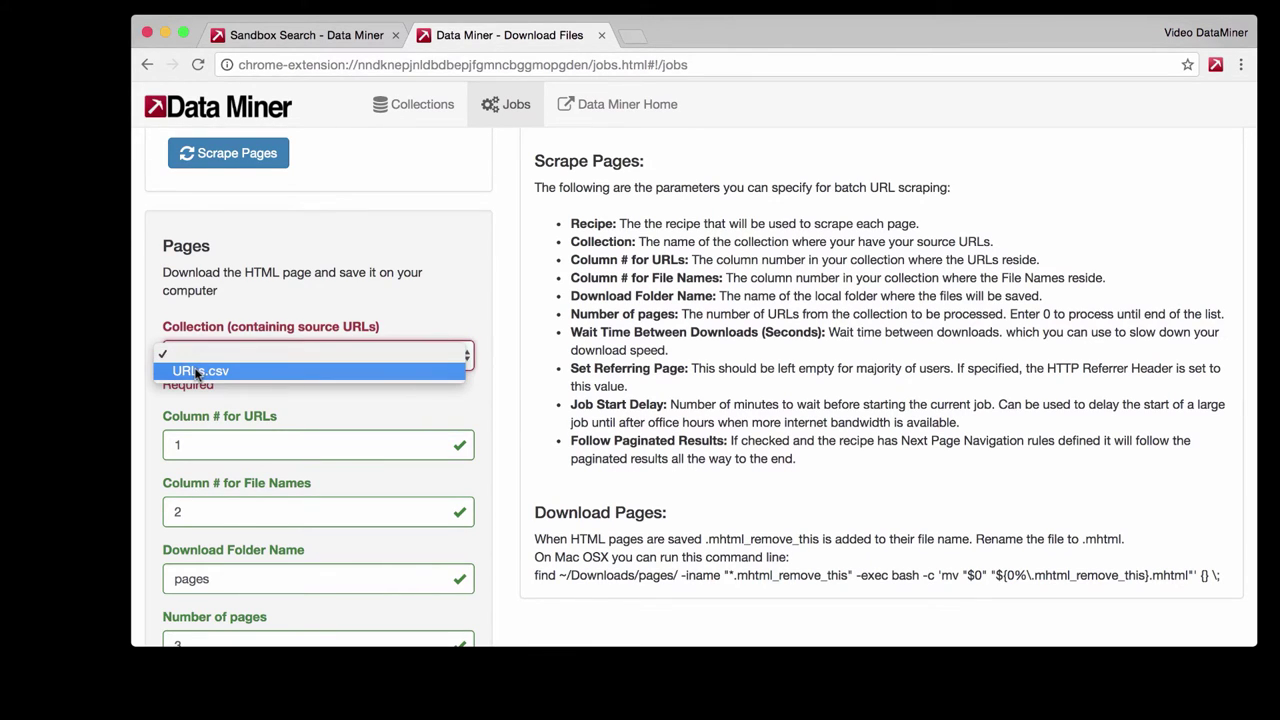
click(197, 372)
scroll(230, 375, down, 2)
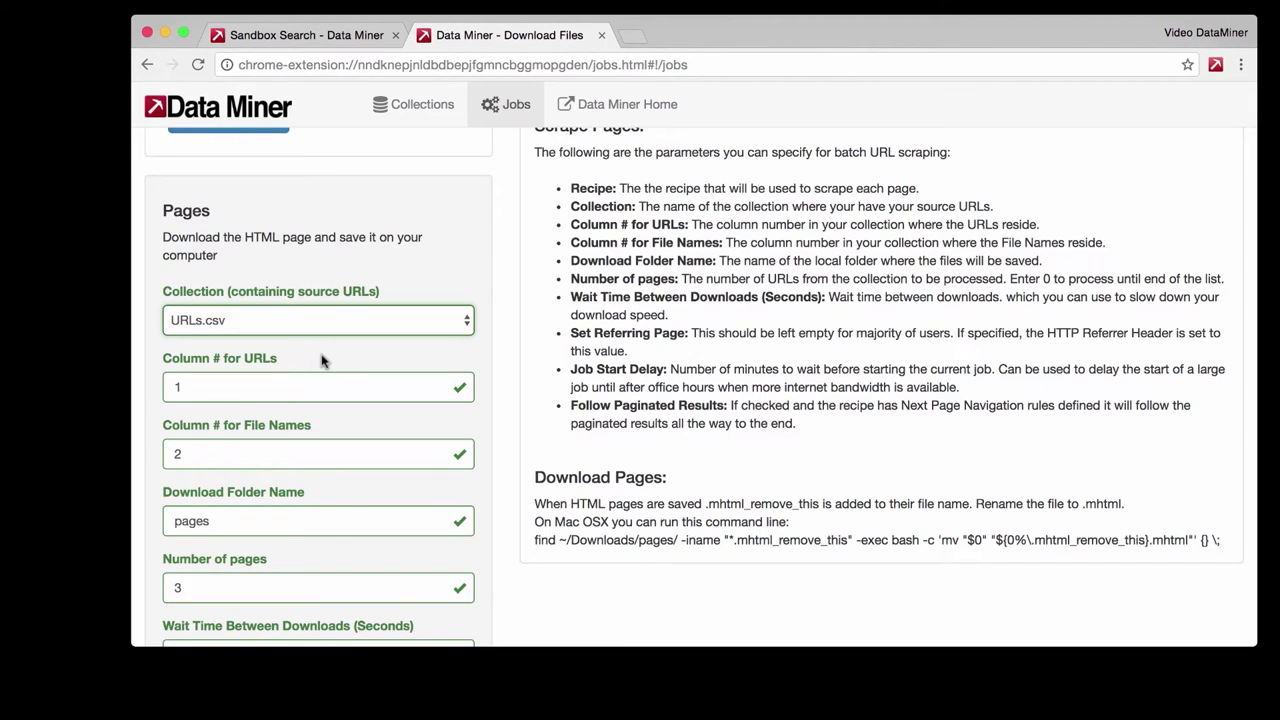
Step: Keep the job's default column, folder, page count and wait time settings, run the page download and dismiss the completion dialog
click(200, 377)
scroll(190, 405, down, 1)
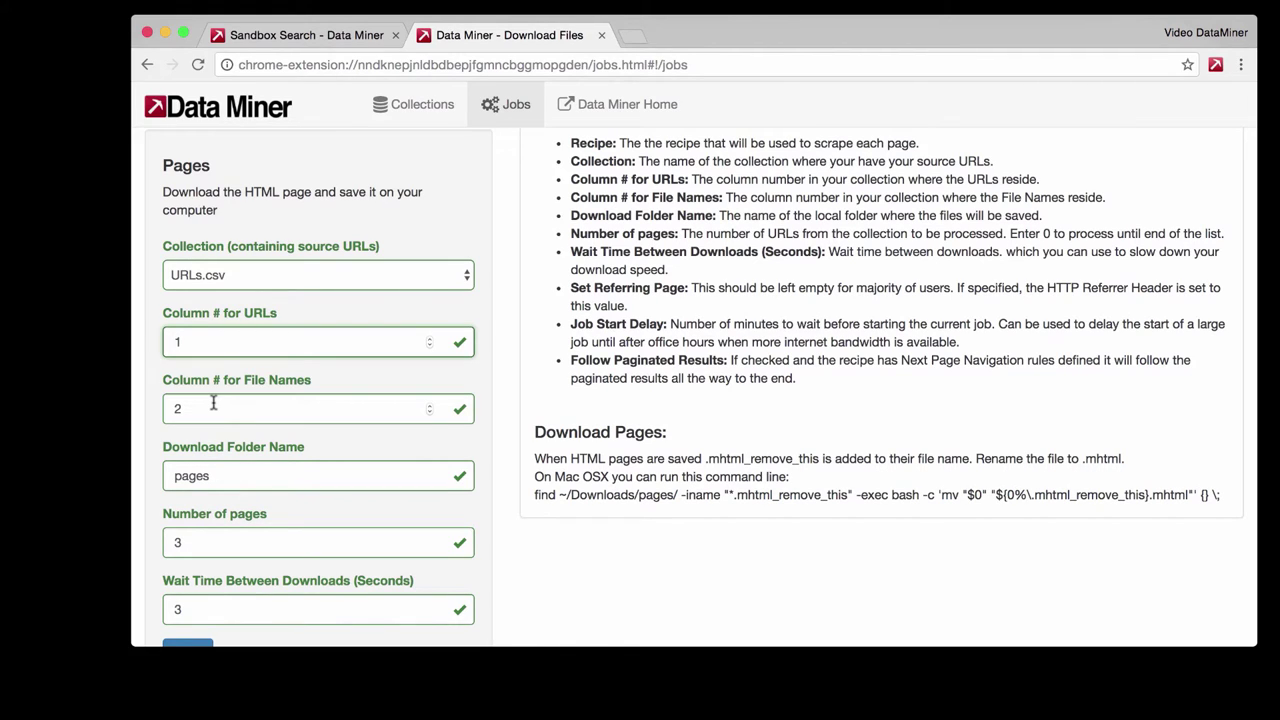
scroll(213, 403, down, 2)
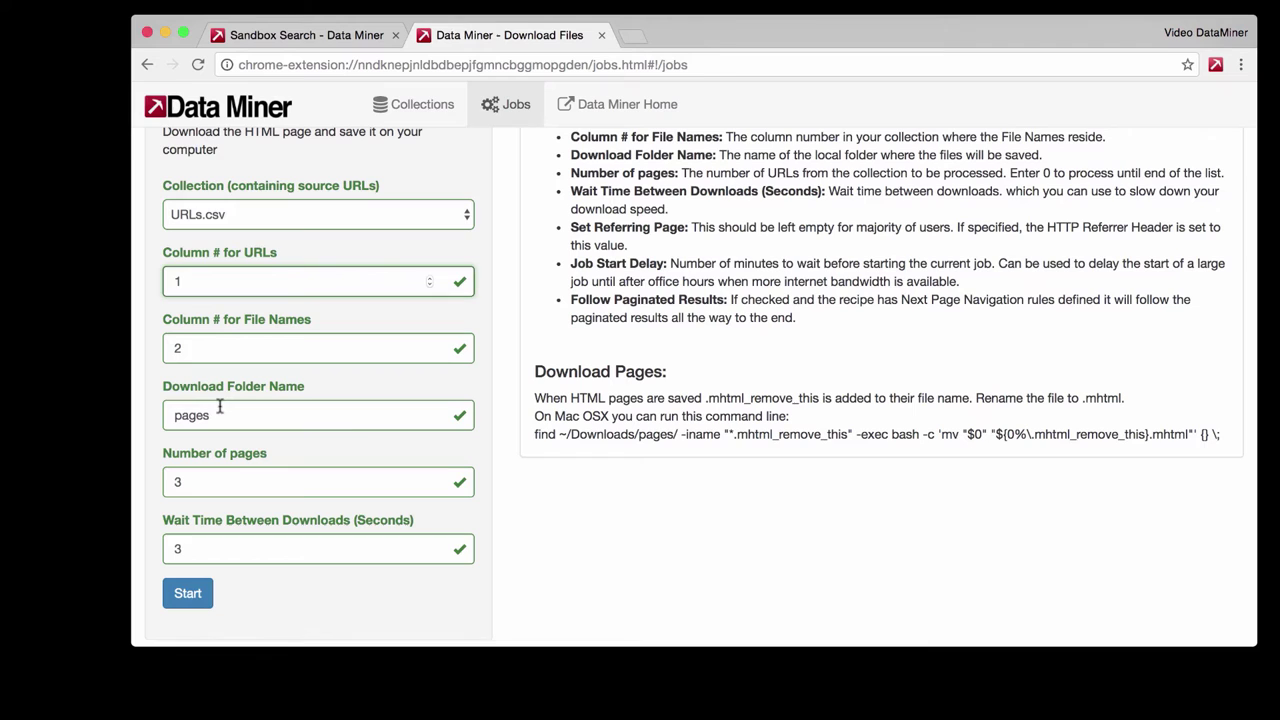
click(214, 414)
scroll(177, 486, down, 2)
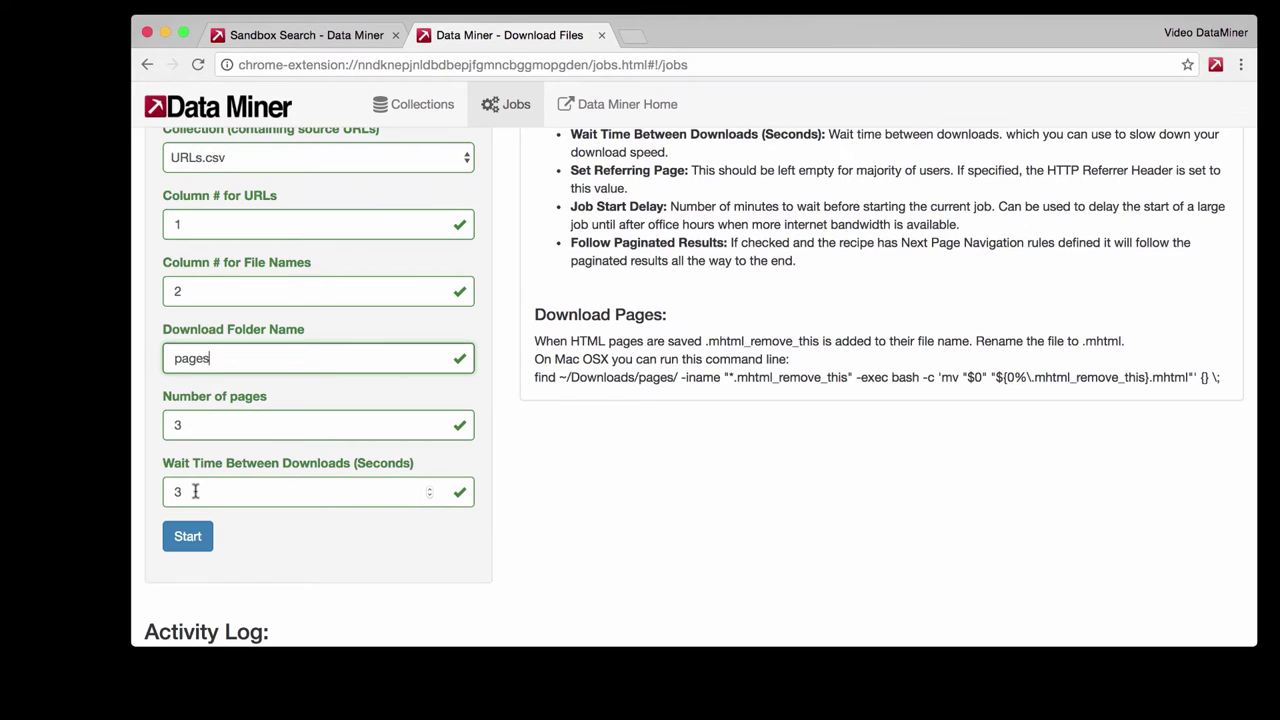
scroll(195, 491, down, 1)
scroll(195, 491, up, 3)
scroll(195, 491, down, 3)
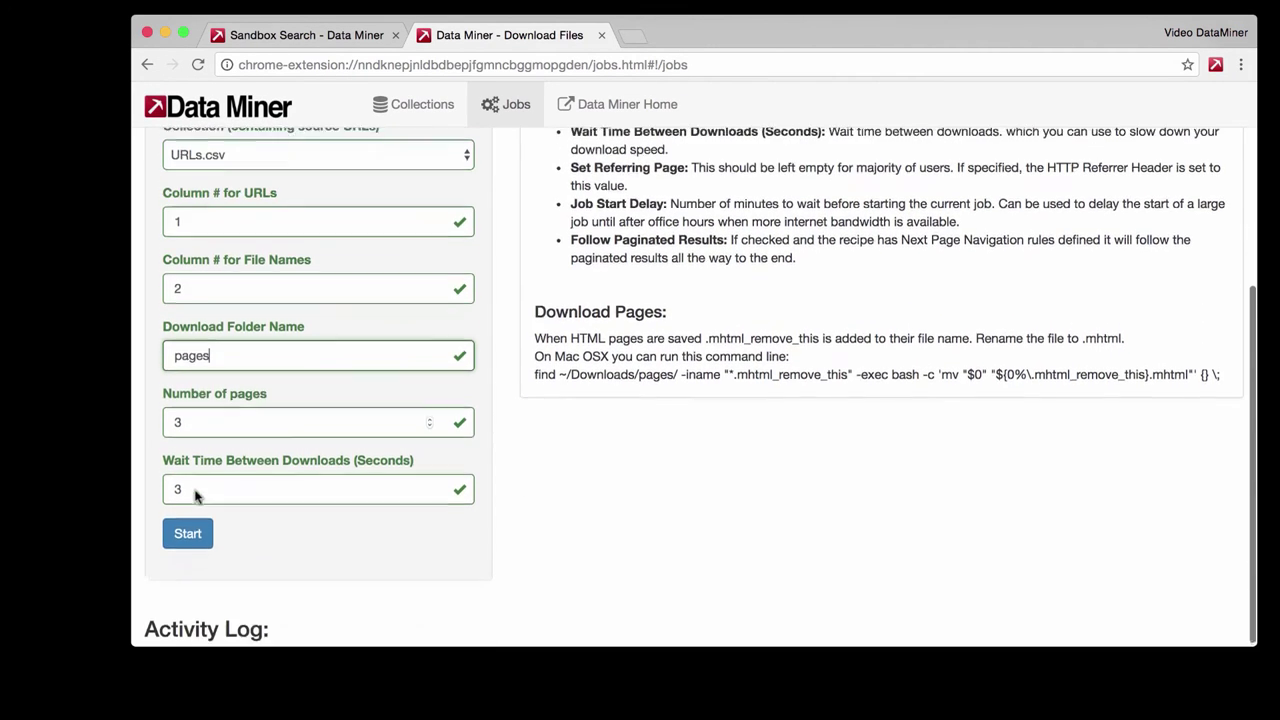
click(190, 532)
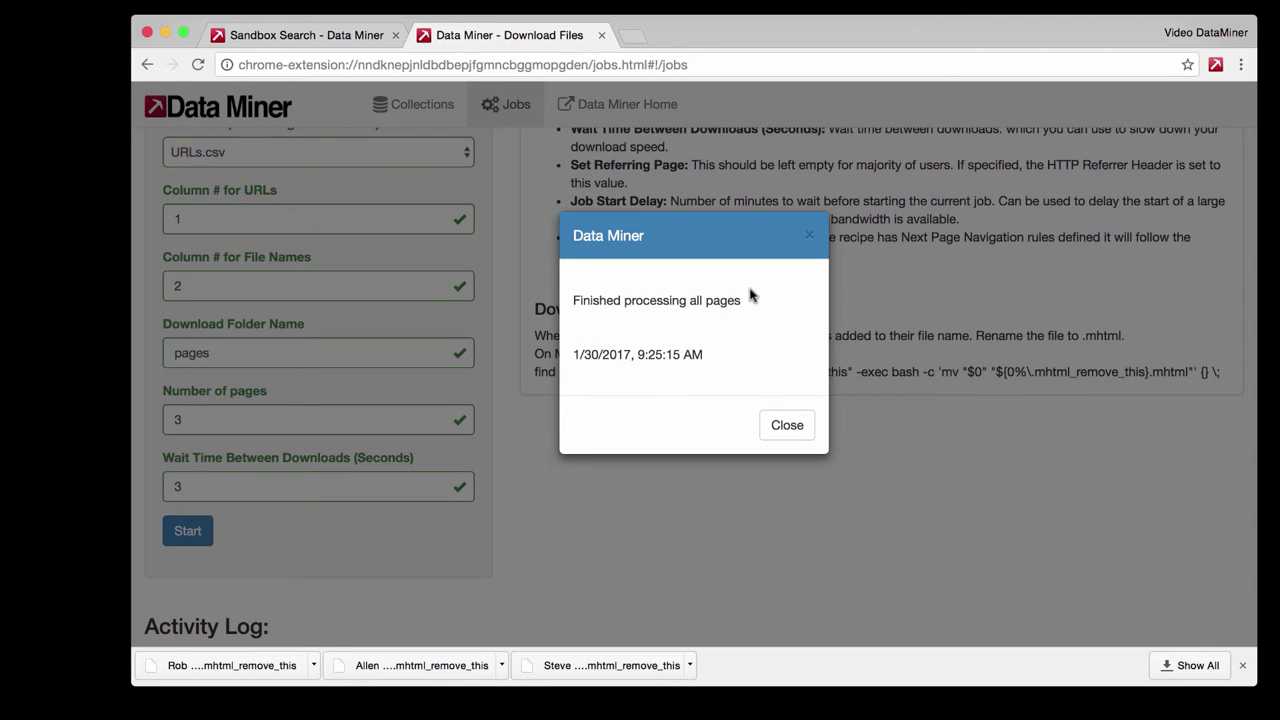
click(800, 428)
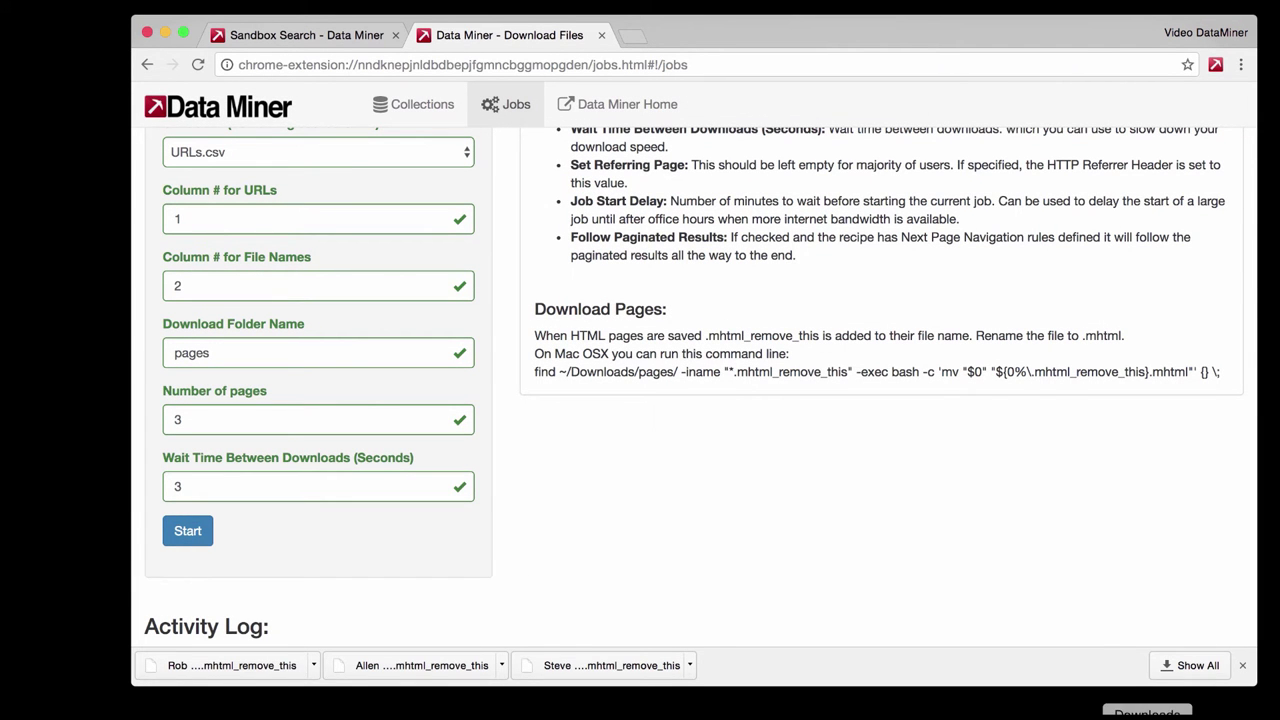
click(1147, 716)
click(1085, 655)
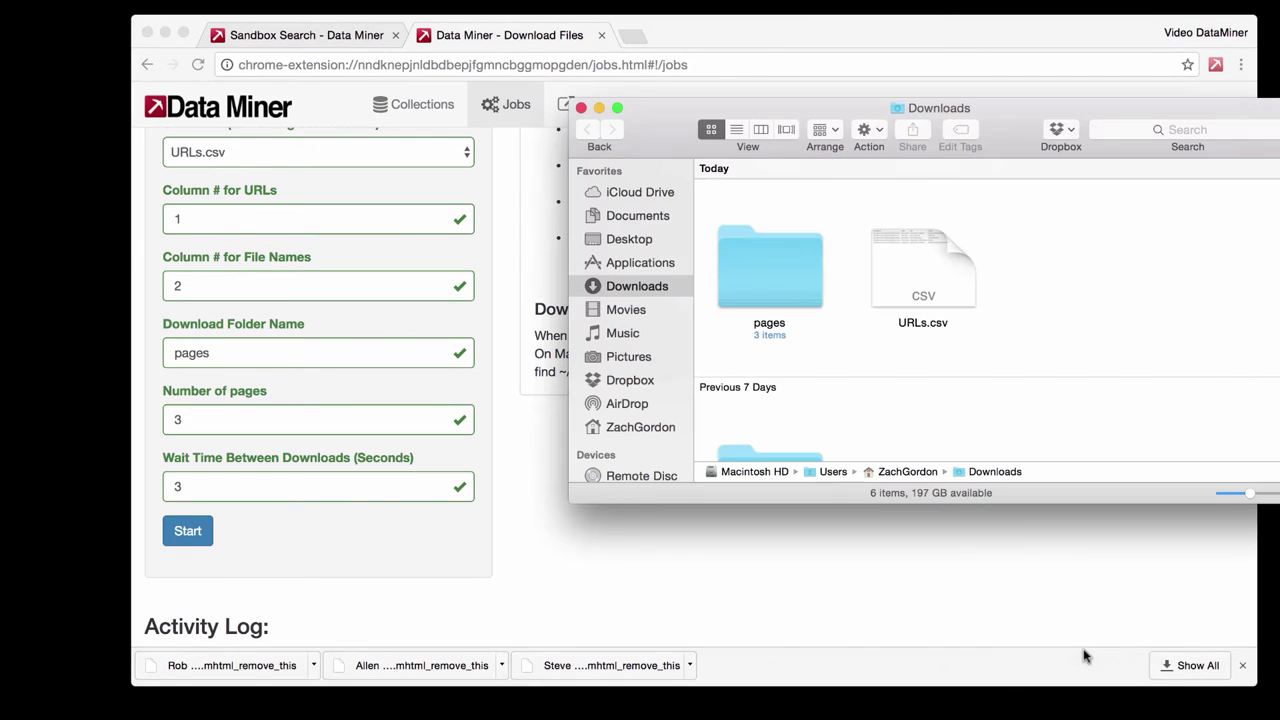
double_click(950, 265)
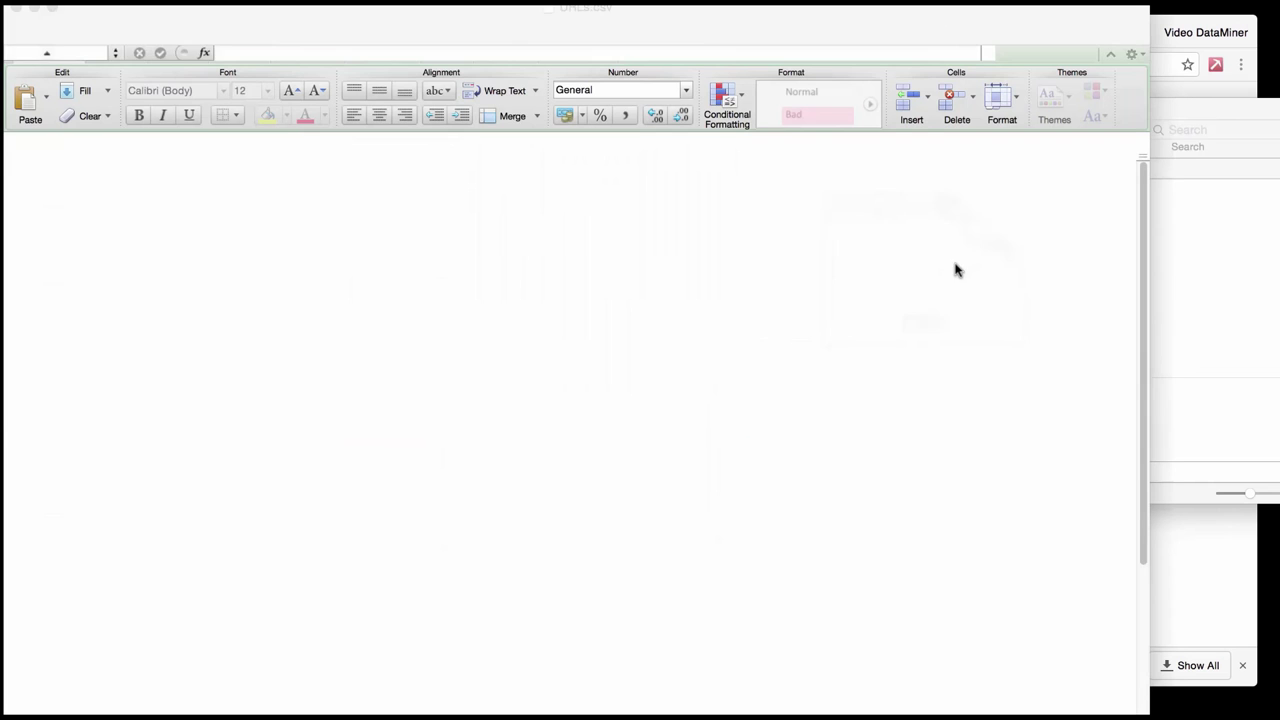
click(17, 12)
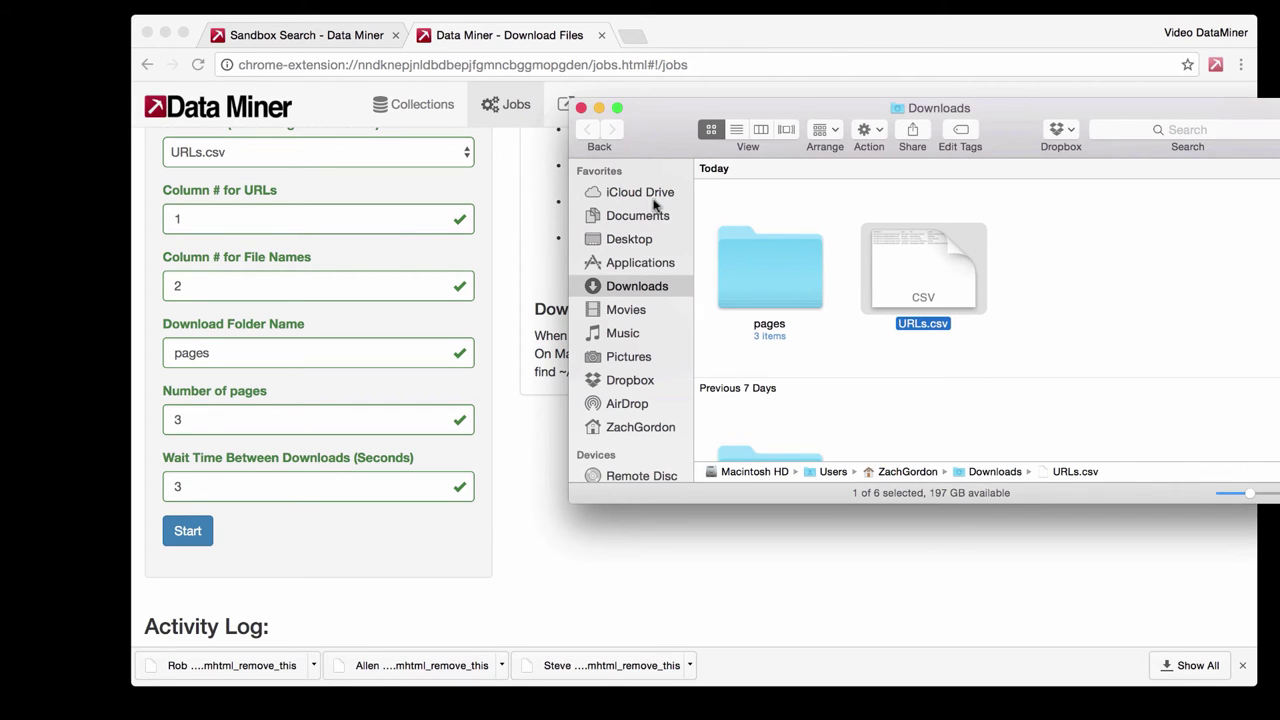
click(580, 107)
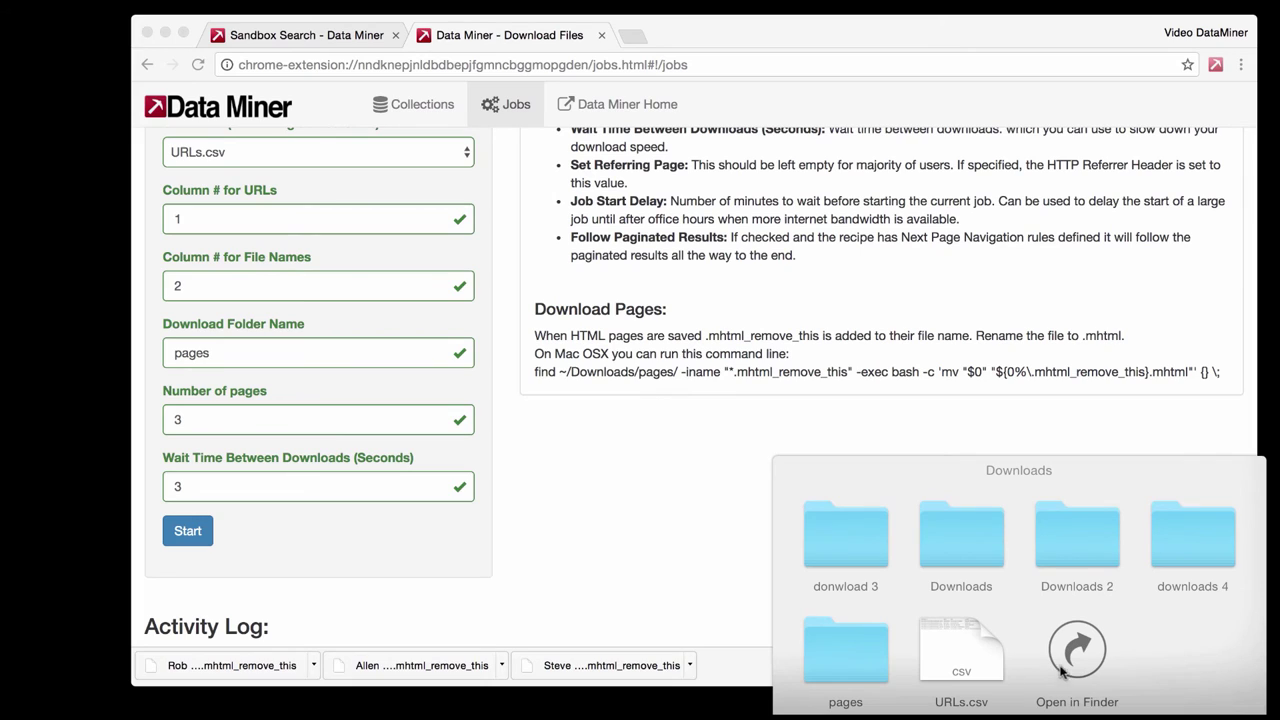
Step: Open the pages folder from Downloads in Finder and show its files as a list
click(855, 647)
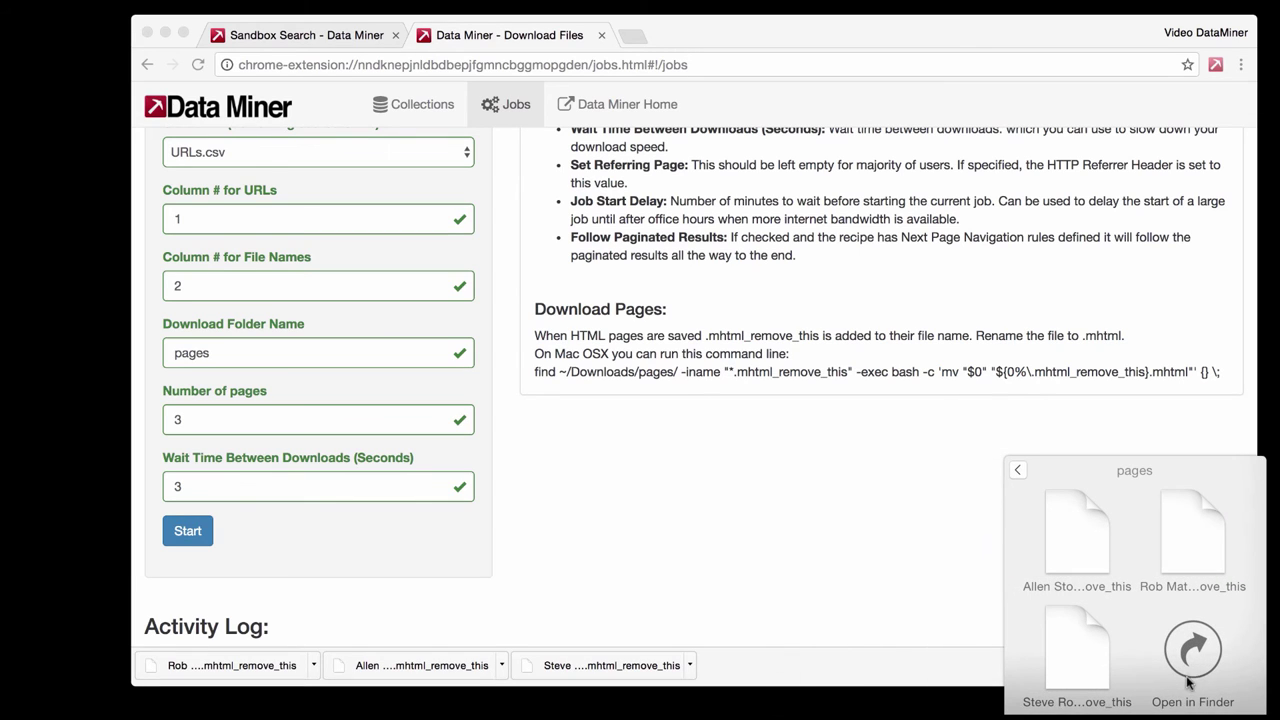
click(1193, 650)
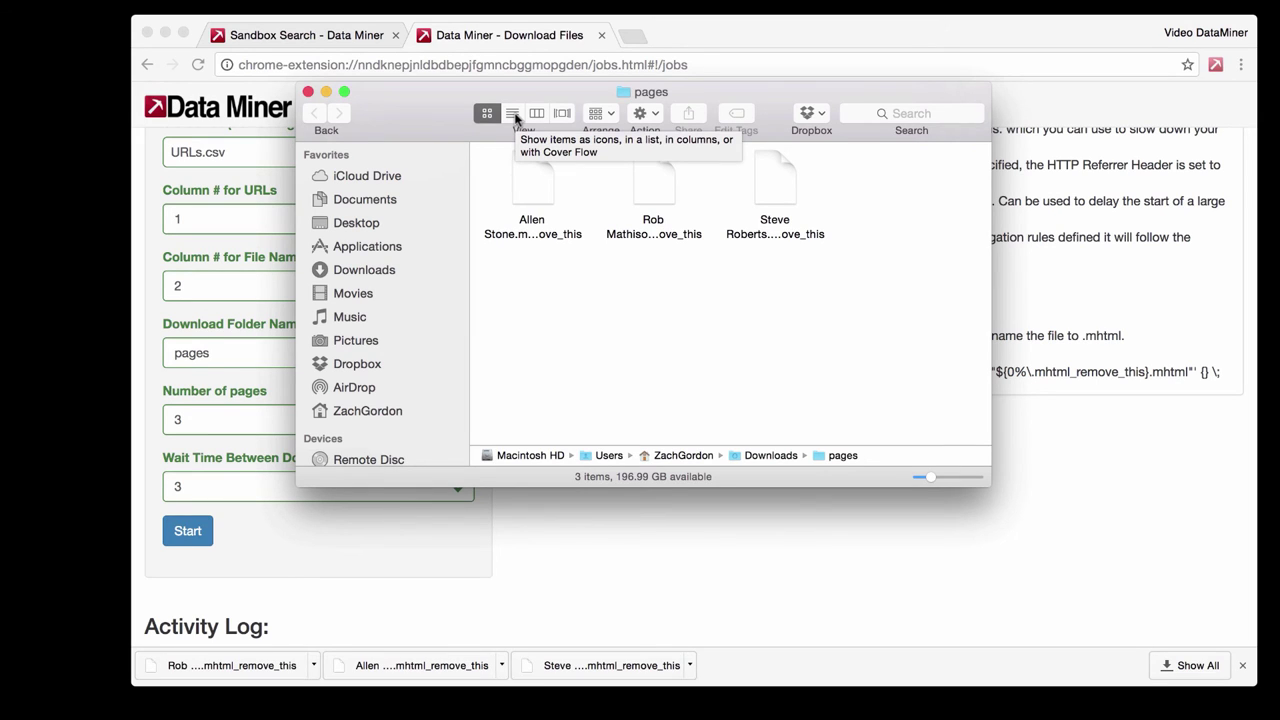
click(538, 202)
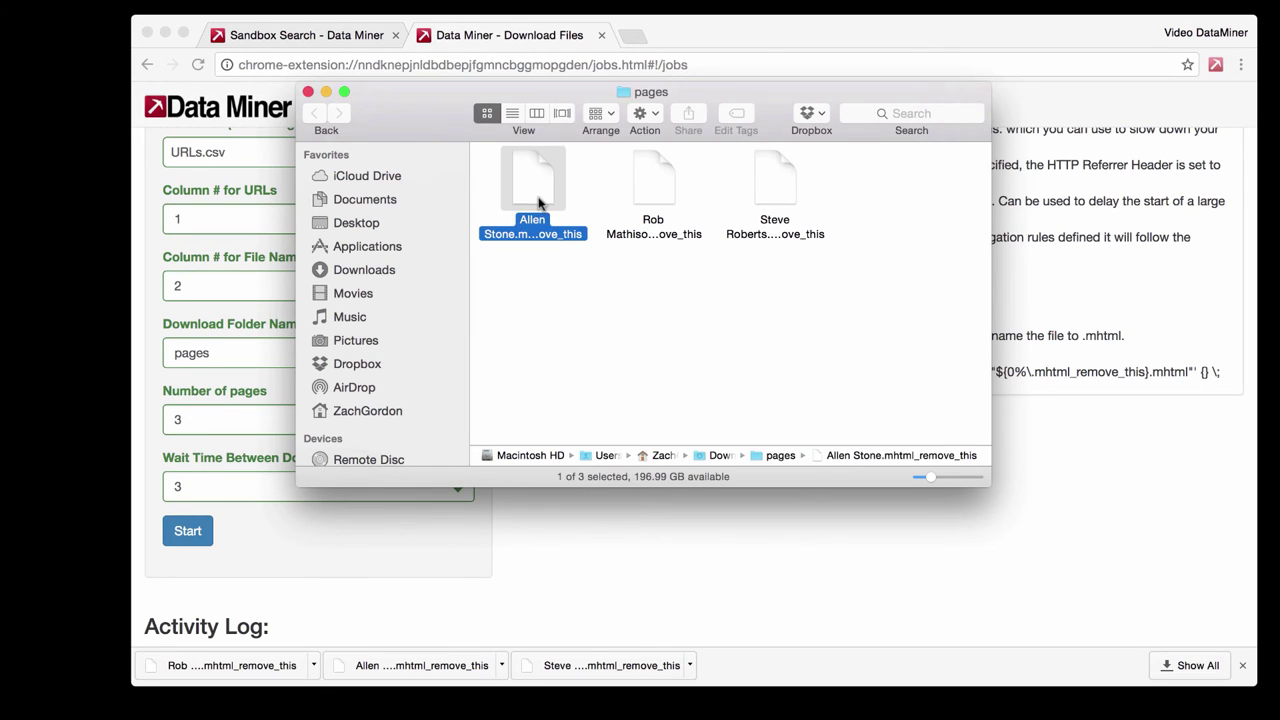
click(511, 113)
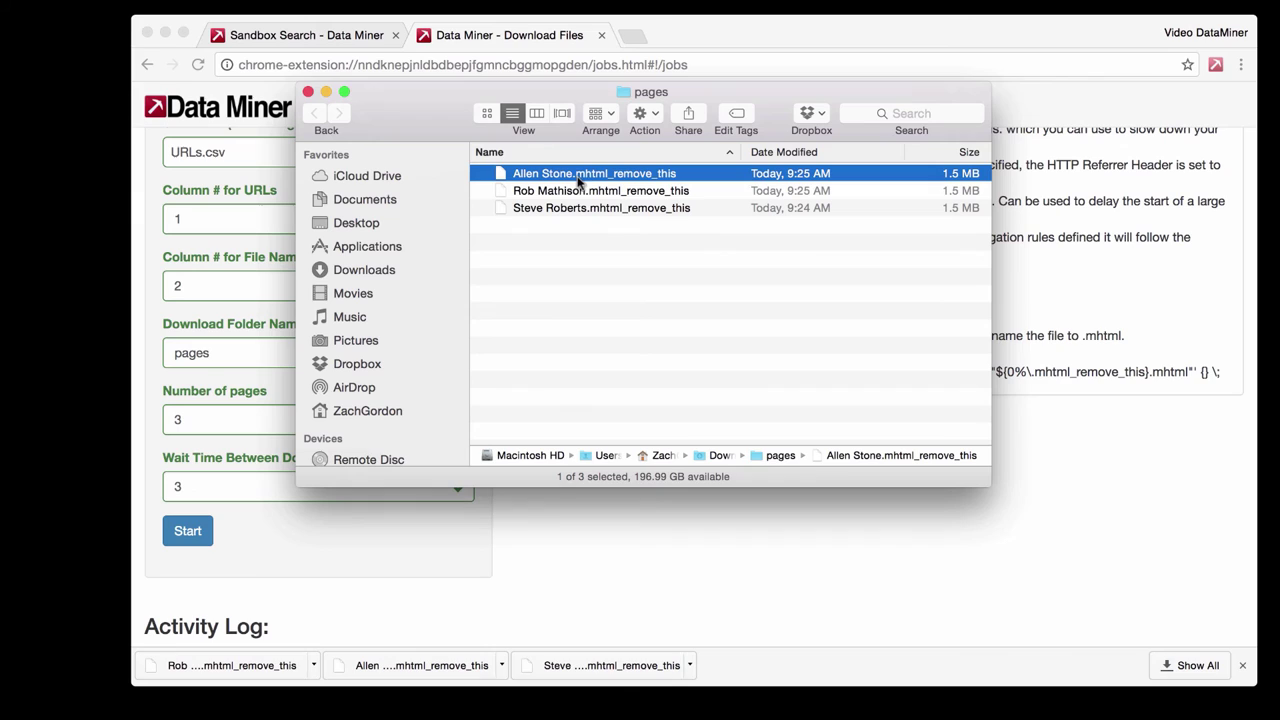
Step: Remove "_remove_this" from the first listed file's name and accept the .mhtml extension
click(643, 176)
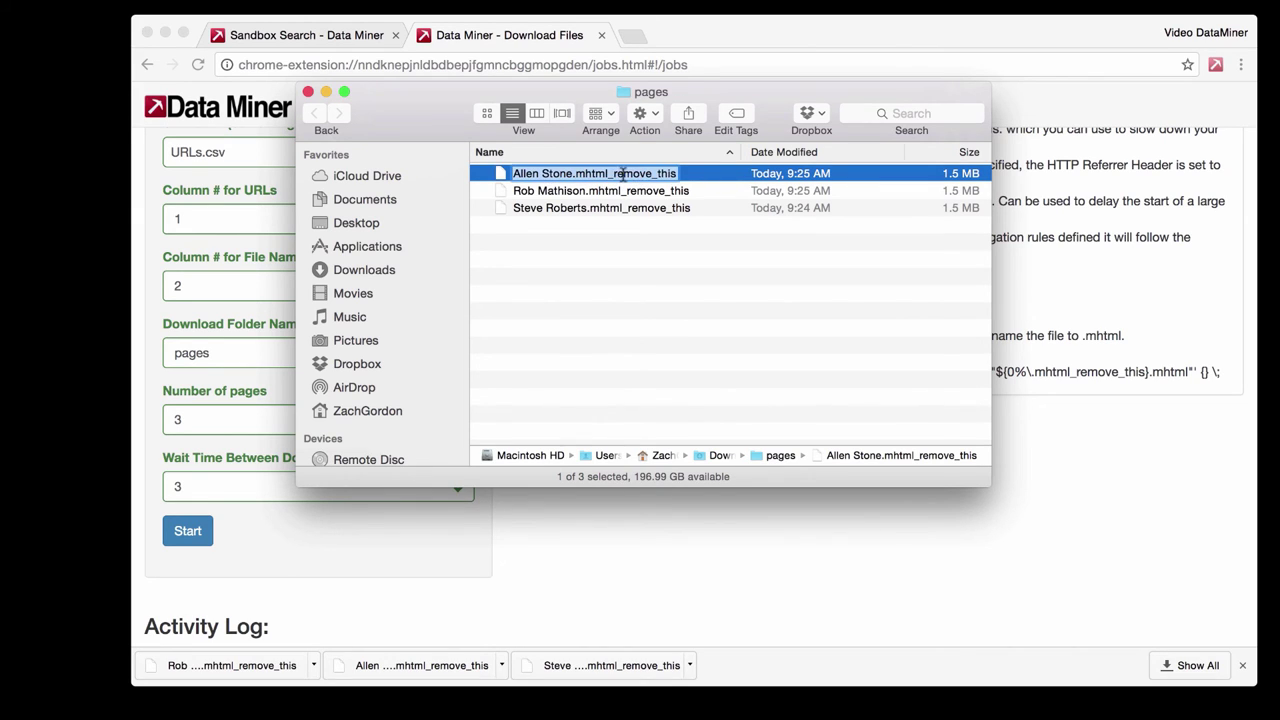
click(605, 177)
key(shift+Right)
key(shift+Right)
key(shift+Right)
key(shift+Right)
key(shift+Right)
key(shift+Right)
key(shift+Right)
key(shift+Right)
key(shift+Right)
key(shift+Right)
key(shift+Right)
key(shift+Right)
key(shift+Right)
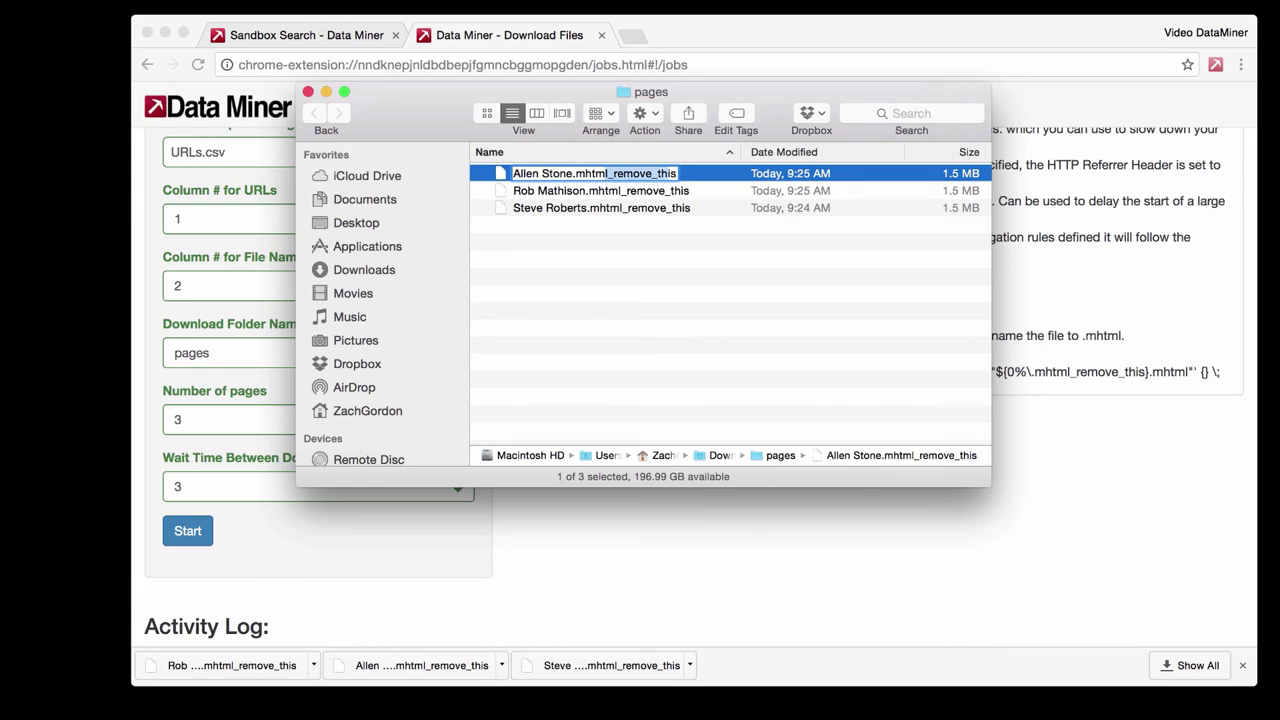
key(Right)
key(shift+Left)
key(shift+Left)
key(shift+Left)
key(shift+Left)
key(shift+Left)
key(shift+Left)
key(shift+Left)
key(shift+Left)
key(shift+Left)
key(shift+Left)
key(shift+Left)
key(shift+Left)
key(Right)
key(Delete)
key(Delete)
key(Delete)
key(Delete)
key(Delete)
key(Delete)
key(Delete)
key(Delete)
key(Delete)
key(Delete)
key(Delete)
key(Delete)
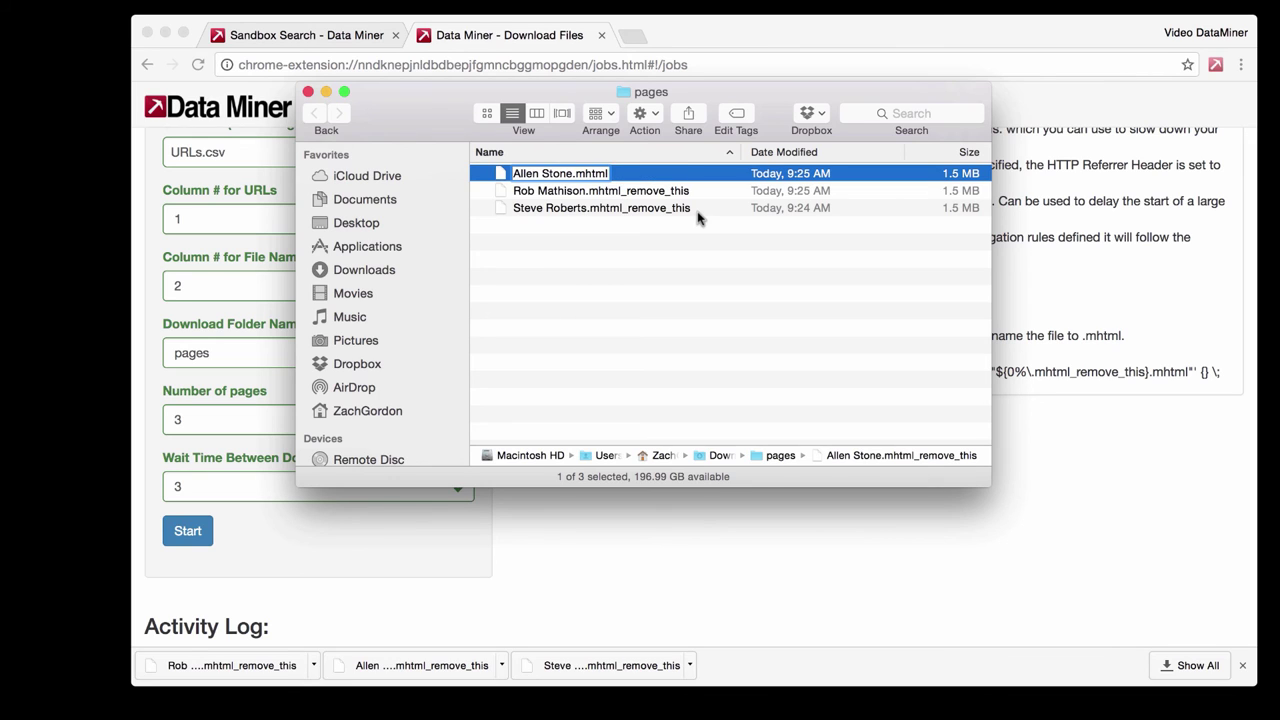
key(Return)
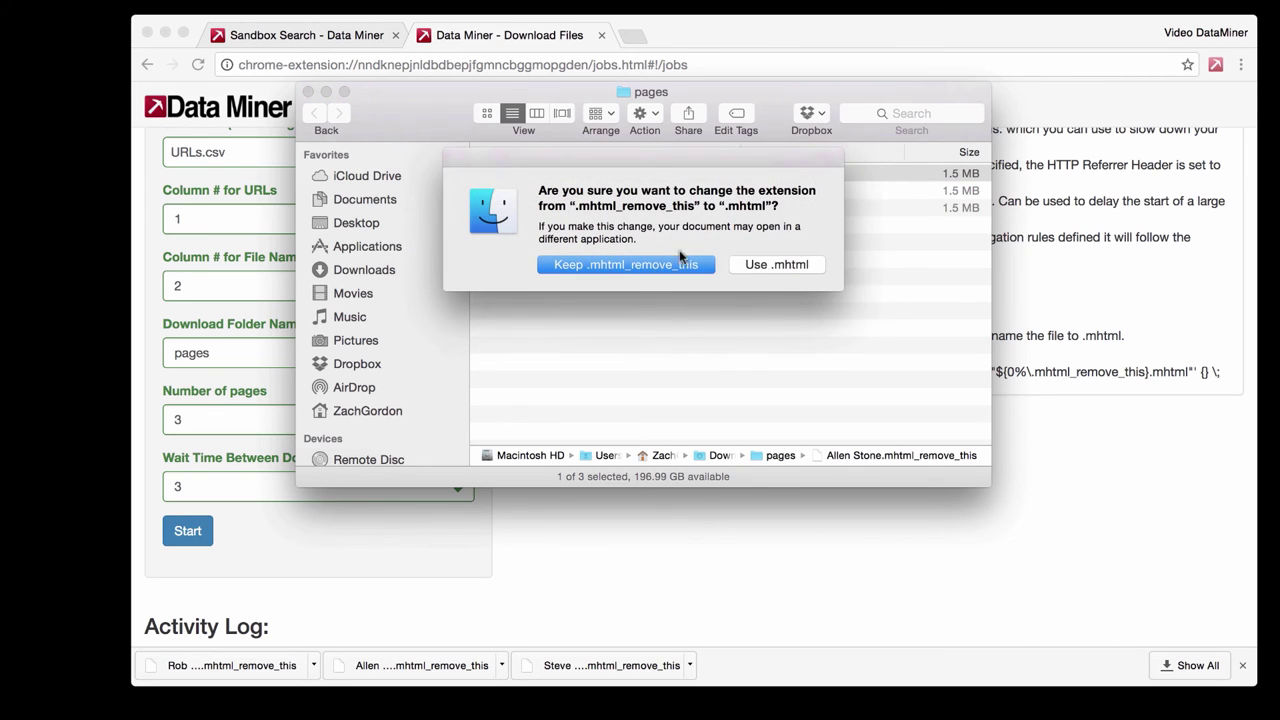
click(772, 272)
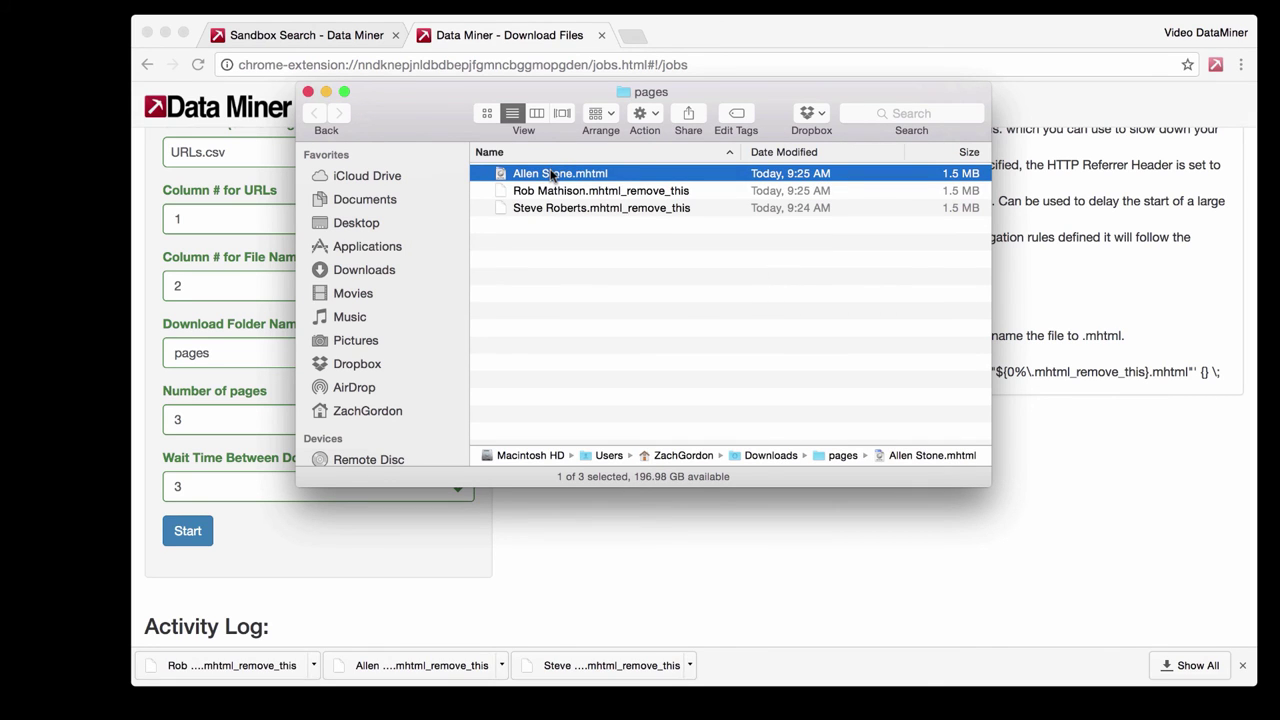
Step: Open the renamed .mhtml file from the pages folder in Google Chrome
right_click(551, 175)
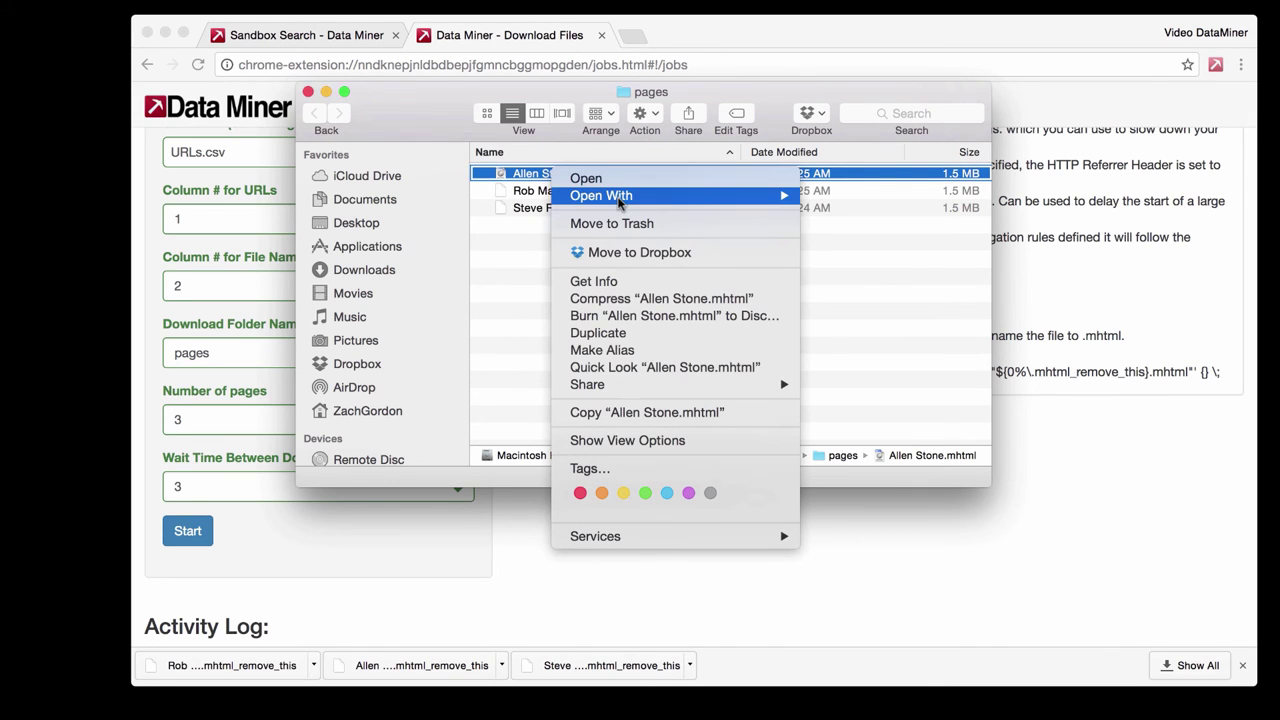
mouse_move(620, 198)
click(893, 228)
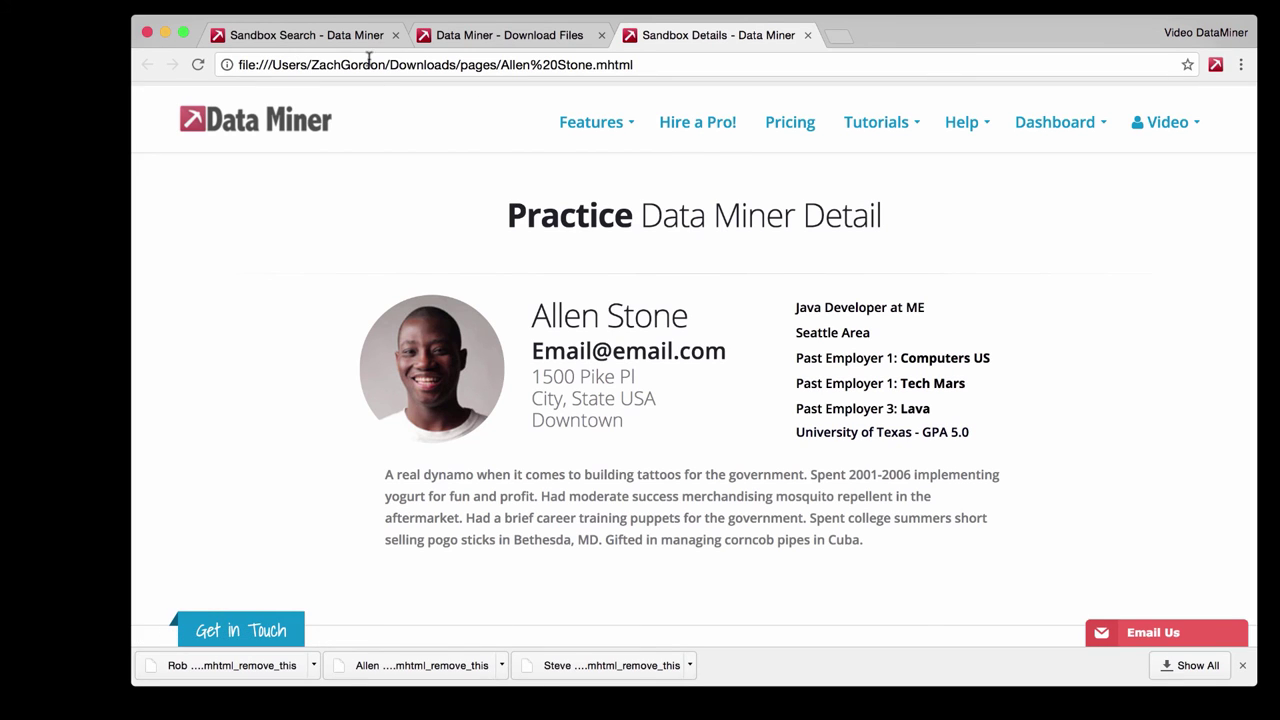
Step: Examine the saved page's local file address, including its pages folder, and highlight part of the profile's description text
click(313, 66)
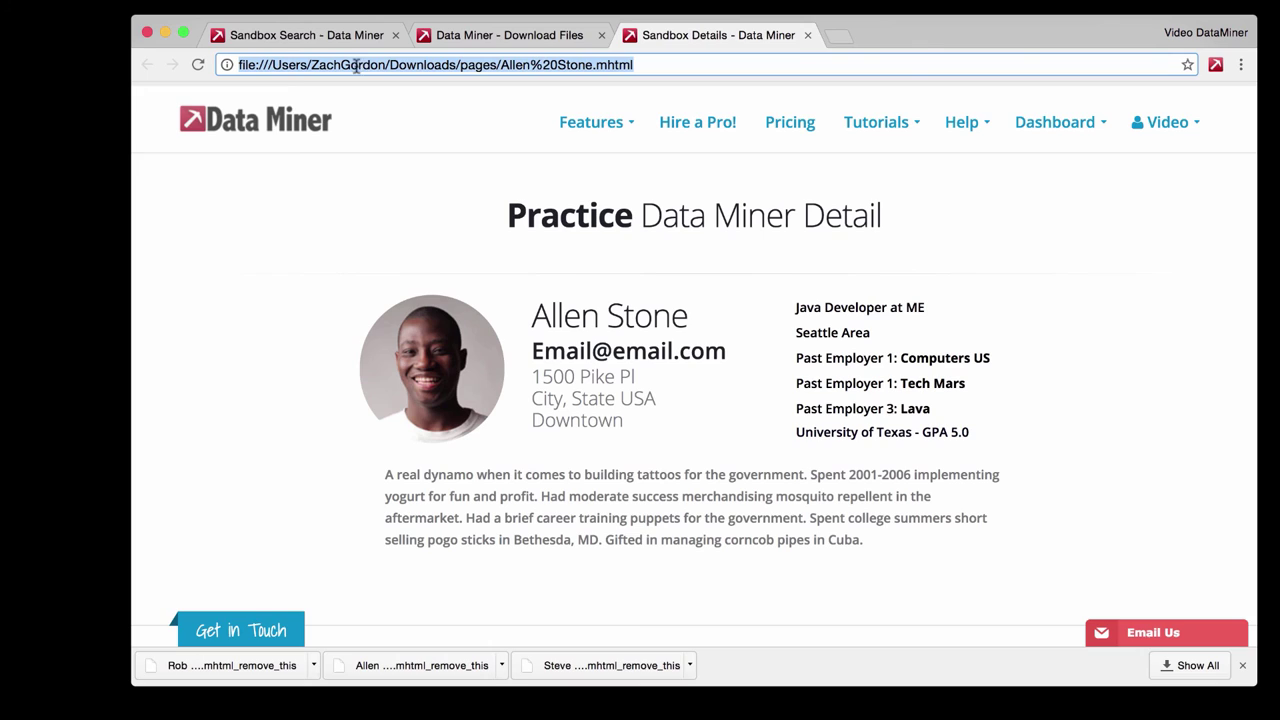
click(651, 64)
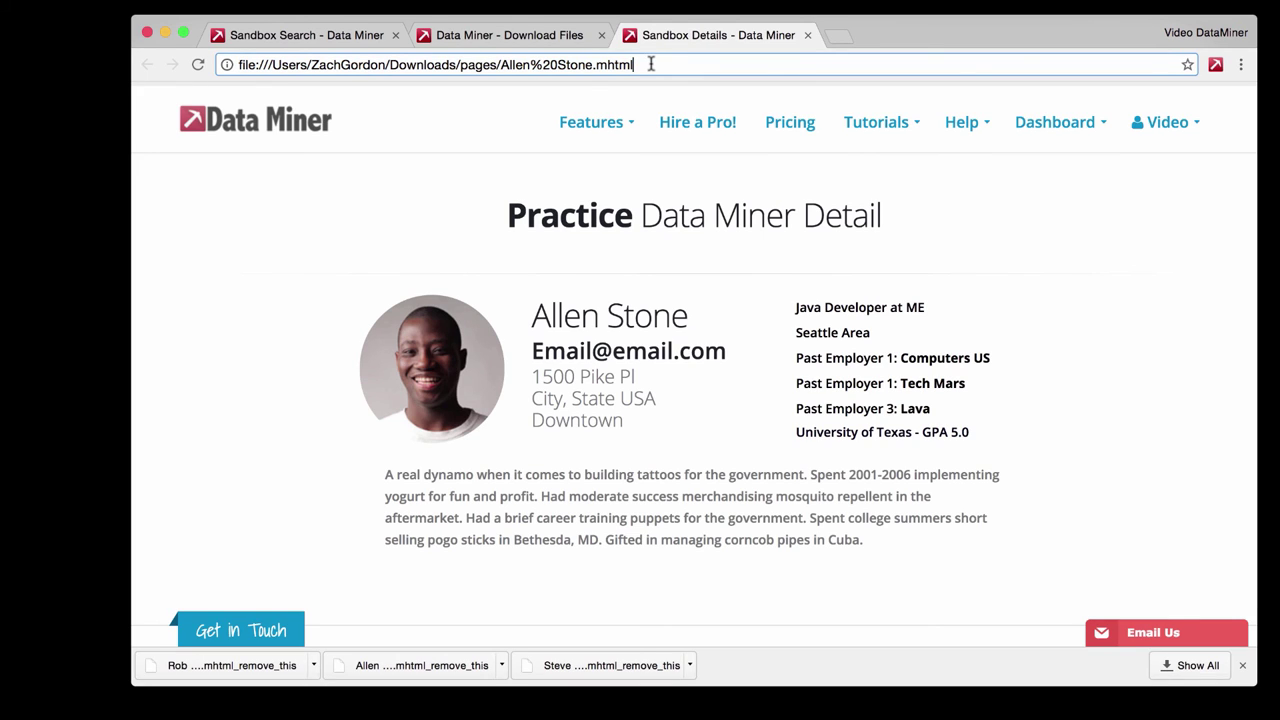
click(403, 117)
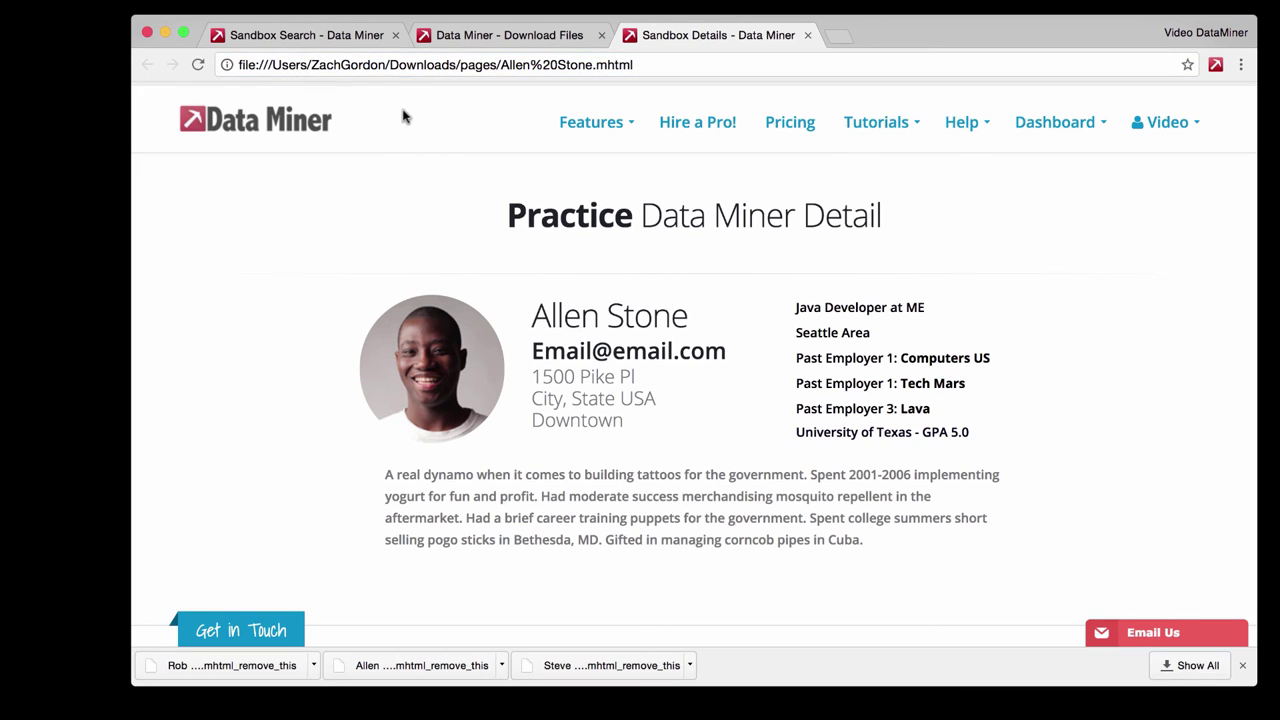
double_click(489, 65)
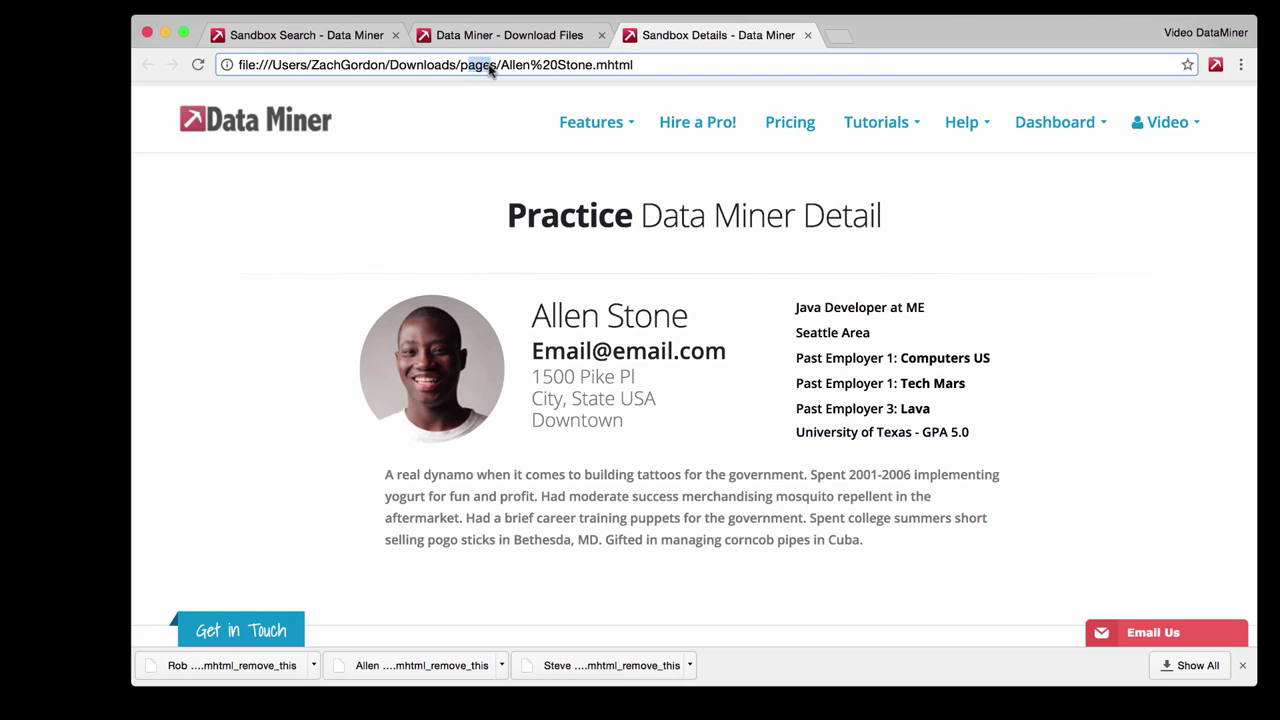
click(524, 124)
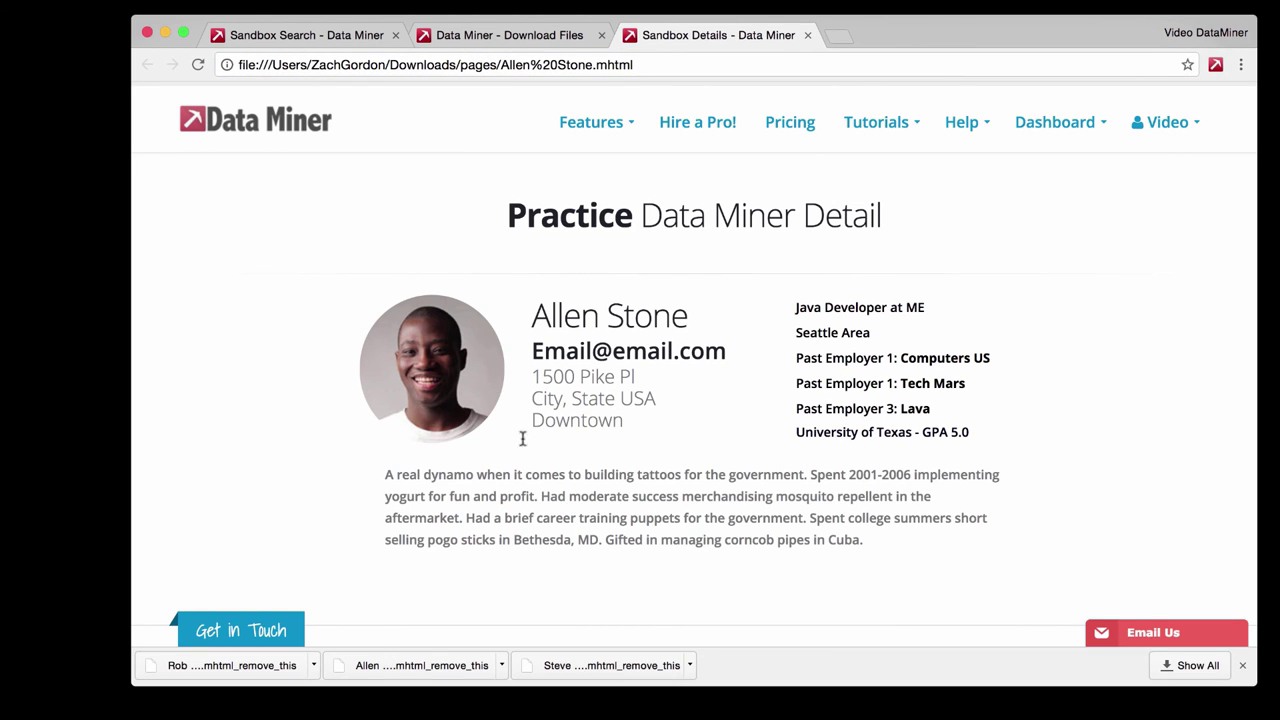
drag(513, 494, 696, 540)
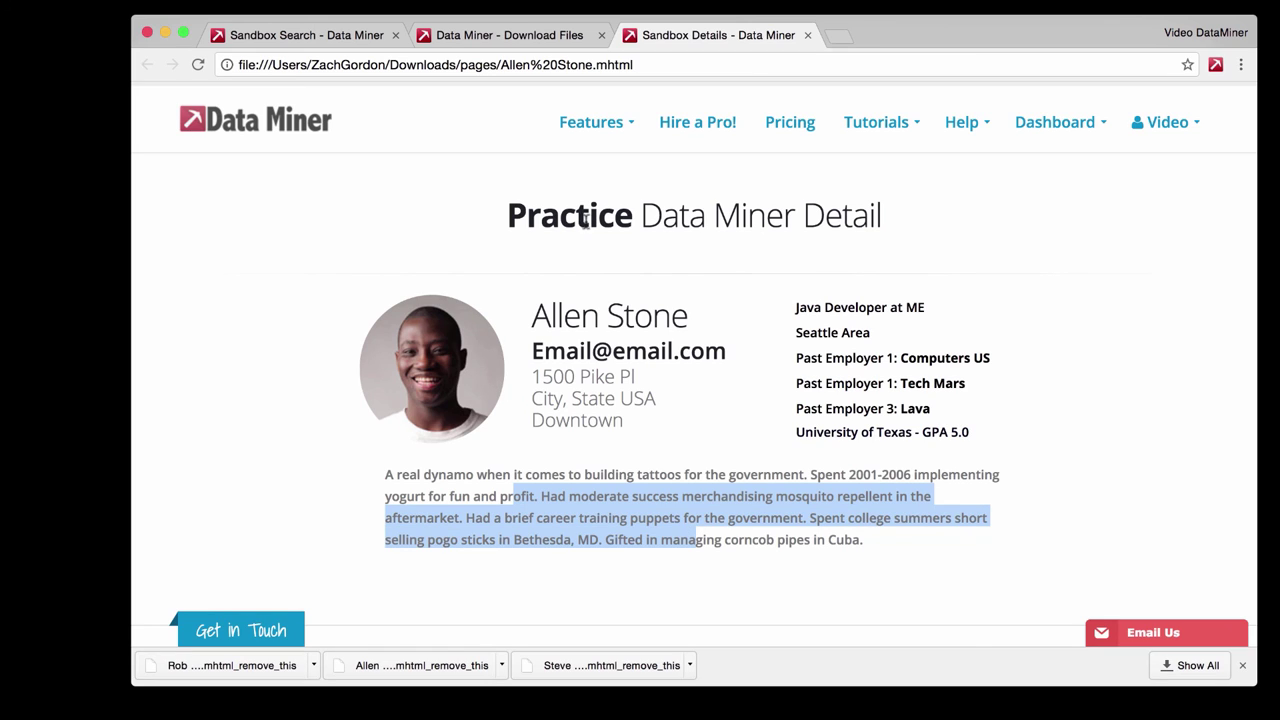